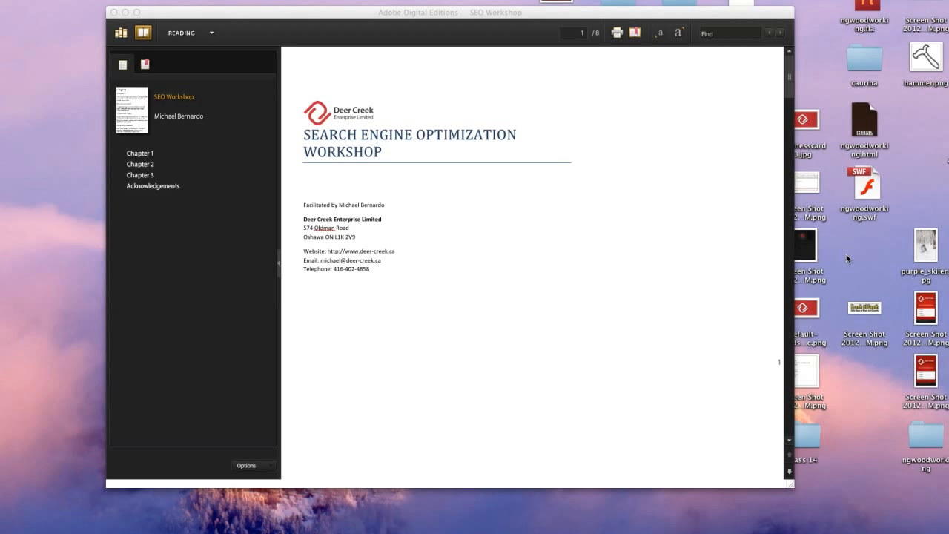
Page through the unstyled SEO Workshop ebook from its cover to the Acknowledgements page.
{"action": "left_click", "coordinate": [442, 12]}
{"action": "left_click_drag", "start_coordinate": [442, 11], "coordinate": [420, 0]}
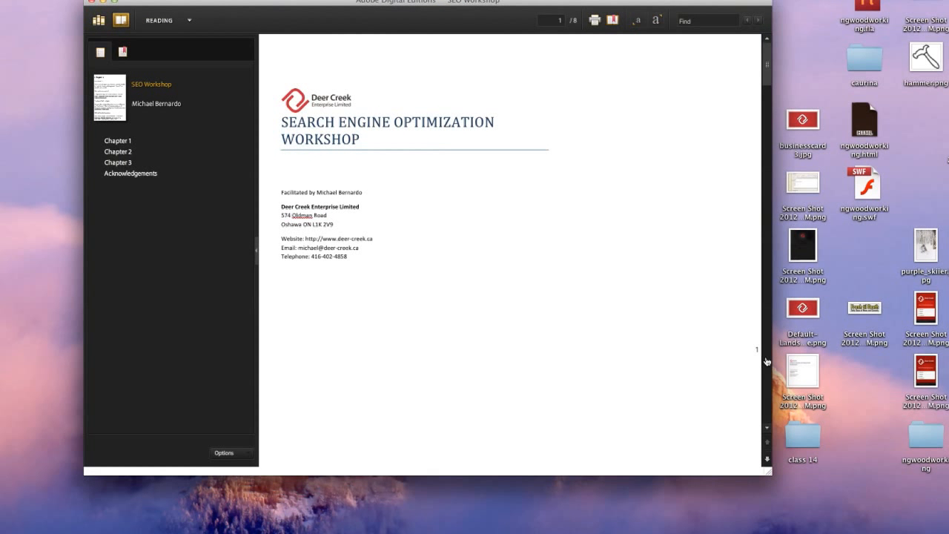
{"action": "left_click", "coordinate": [768, 459]}
{"action": "left_click", "coordinate": [767, 461]}
{"action": "left_click", "coordinate": [768, 462]}
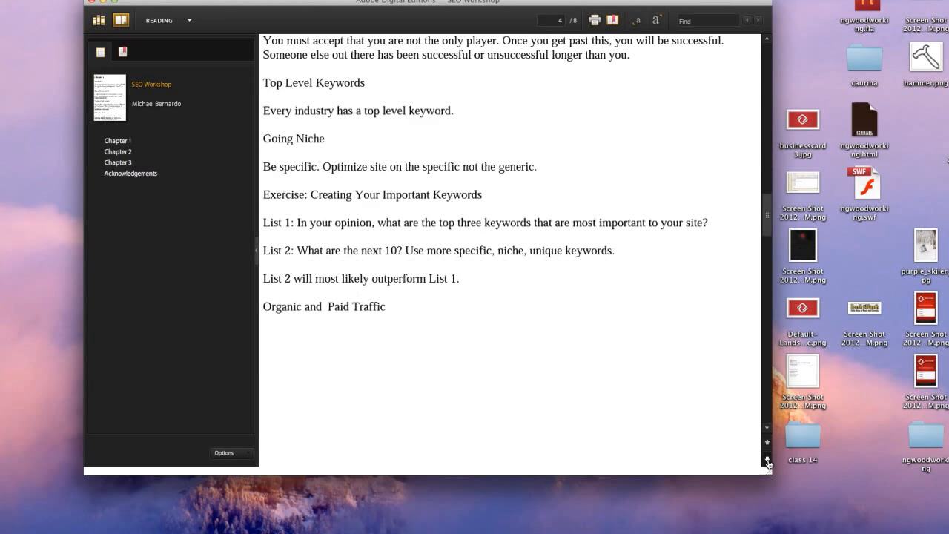
{"action": "left_click", "coordinate": [768, 461]}
{"action": "left_click", "coordinate": [768, 462]}
{"action": "left_click", "coordinate": [768, 461]}
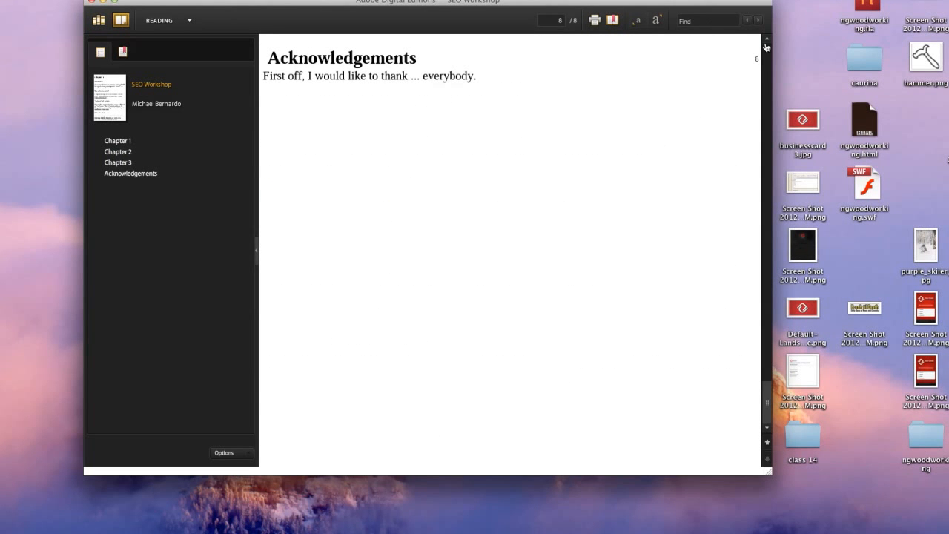
{"action": "left_click", "coordinate": [768, 40]}
{"action": "left_click", "coordinate": [769, 40]}
Open the styled SEO Workshop ebook from the library and examine Chapter 1's subtitle, ornament and drop cap.
{"action": "left_click", "coordinate": [98, 20]}
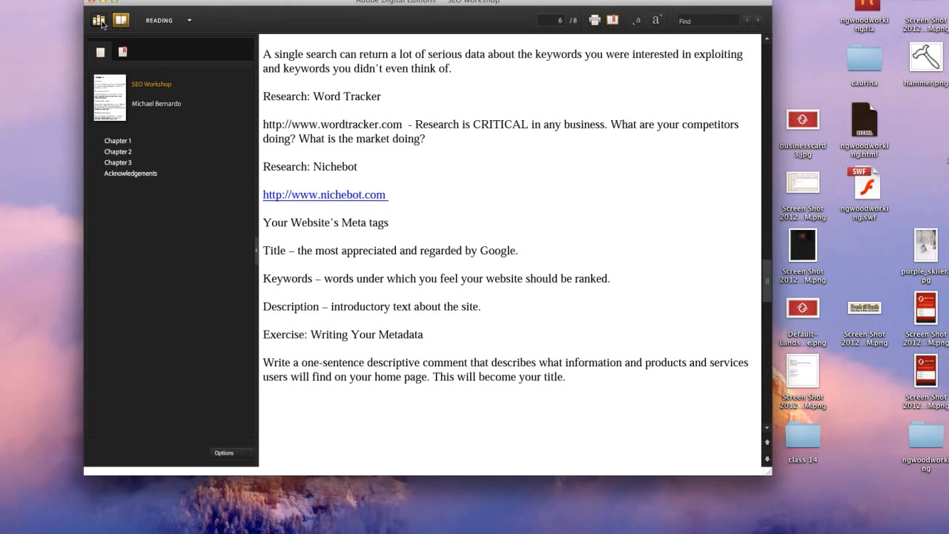
{"action": "double_click", "coordinate": [500, 84]}
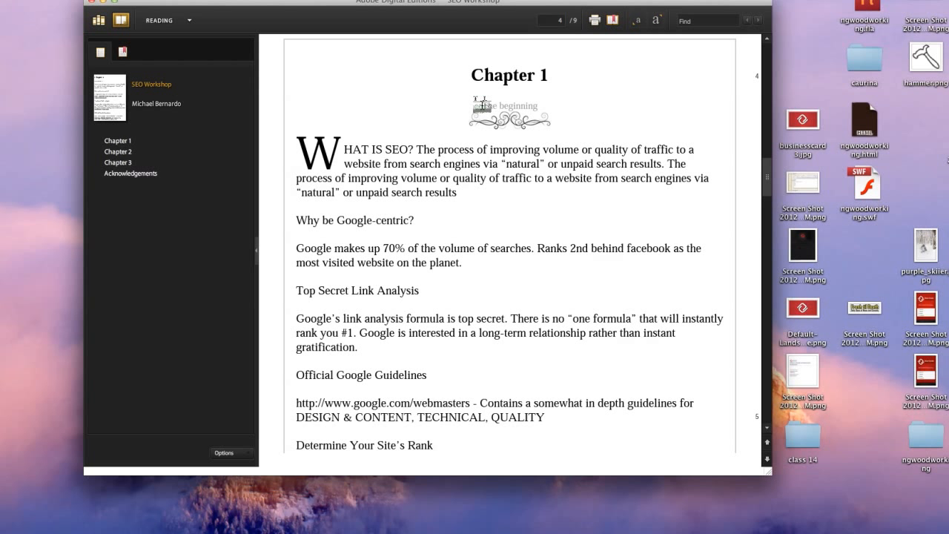
{"action": "left_click_drag", "start_coordinate": [565, 109], "coordinate": [473, 124]}
{"action": "left_click", "coordinate": [475, 123]}
{"action": "left_click", "coordinate": [470, 119]}
{"action": "left_click", "coordinate": [562, 126]}
{"action": "left_click_drag", "start_coordinate": [563, 126], "coordinate": [554, 127]}
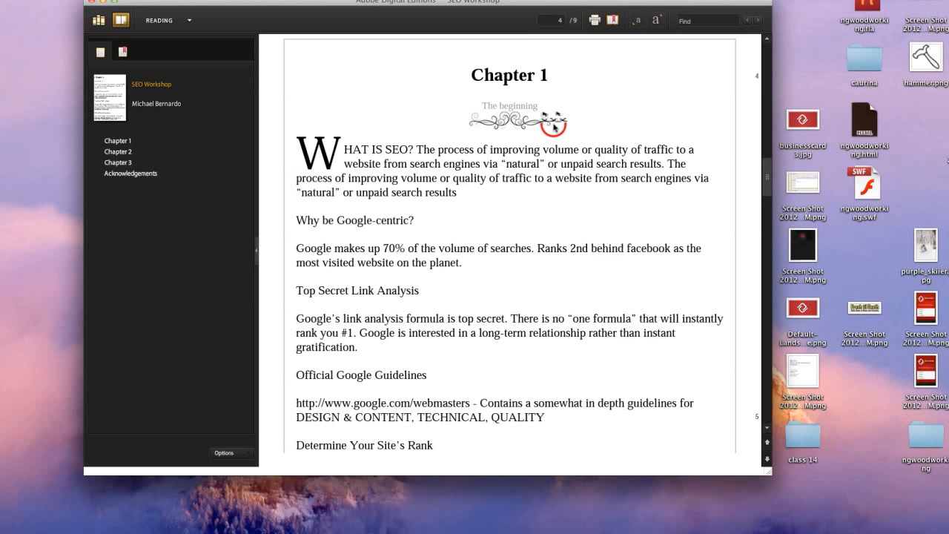
{"action": "left_click_drag", "start_coordinate": [300, 149], "coordinate": [346, 161]}
Examine the bulleted list, footnote marker, bold text and footnote in Chapter 1 of the styled ebook.
{"action": "left_click", "coordinate": [768, 464]}
{"action": "left_click", "coordinate": [312, 68]}
{"action": "left_click_drag", "start_coordinate": [312, 69], "coordinate": [358, 96]}
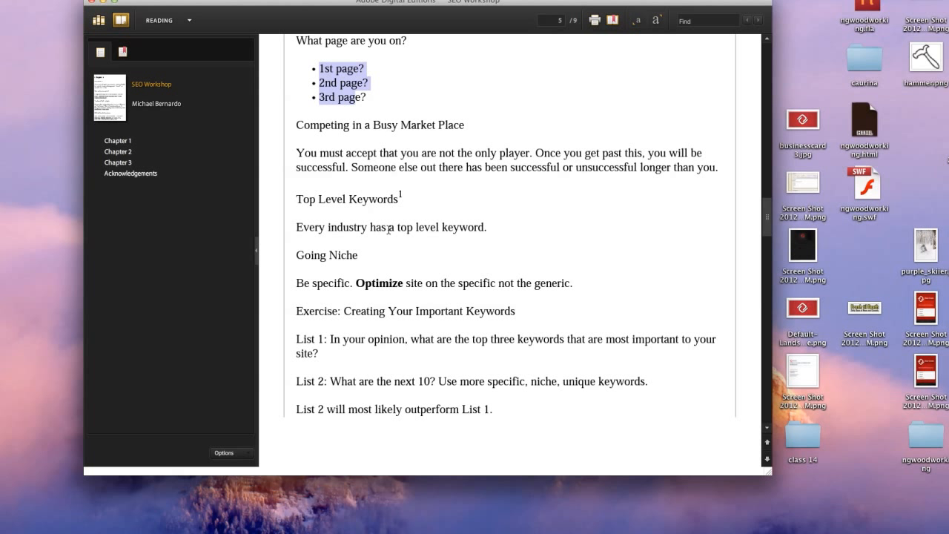
{"action": "double_click", "coordinate": [401, 196]}
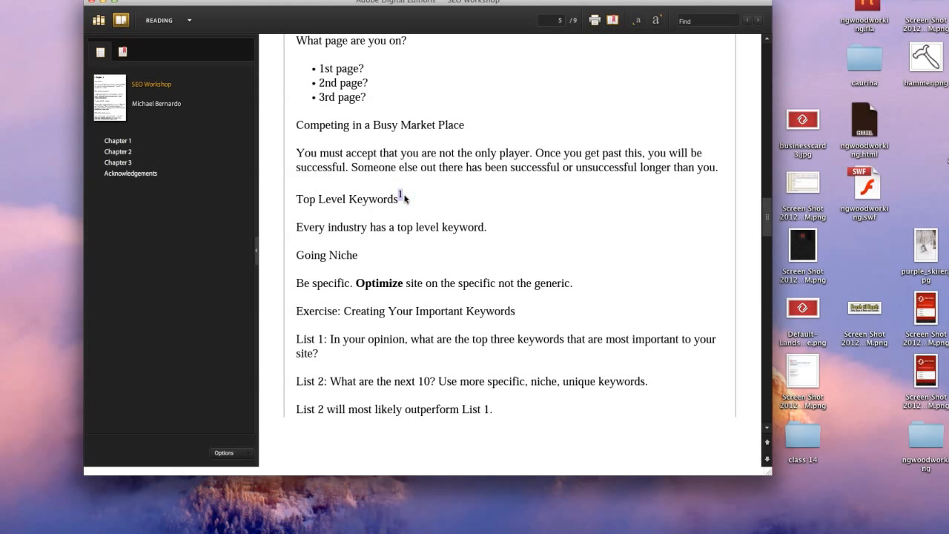
{"action": "left_click_drag", "start_coordinate": [357, 282], "coordinate": [454, 312]}
{"action": "left_click", "coordinate": [768, 459]}
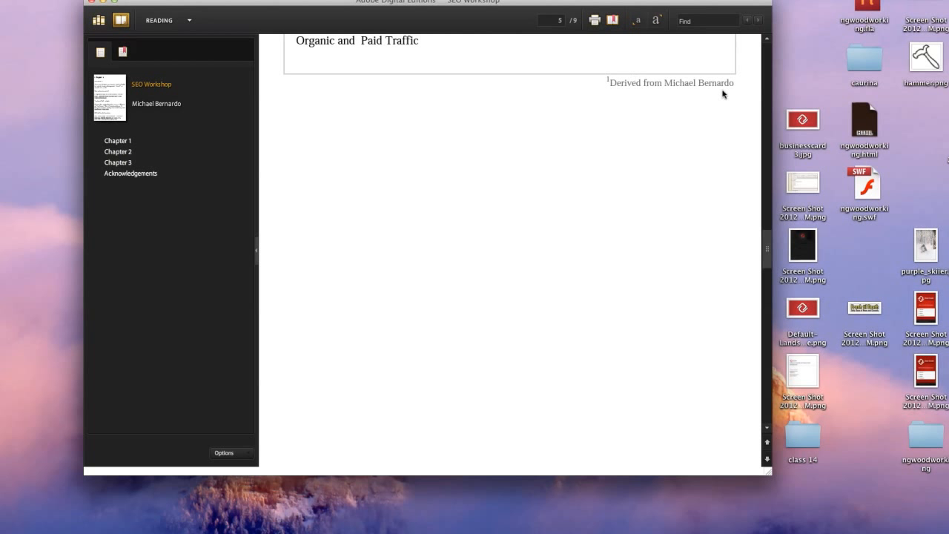
{"action": "left_click", "coordinate": [764, 43]}
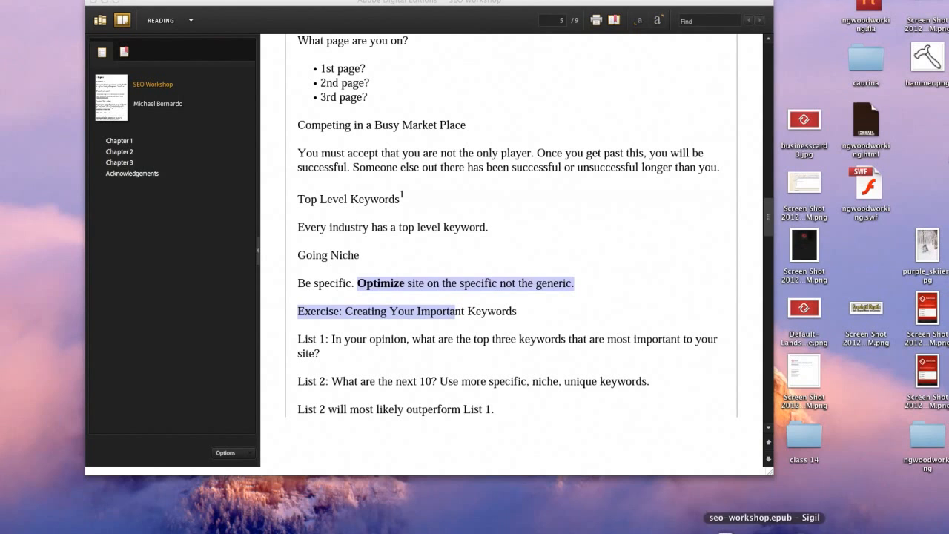
Switch to seo-workshop.epub in Sigil and minimise the ebook reader window.
{"action": "left_click", "coordinate": [730, 528]}
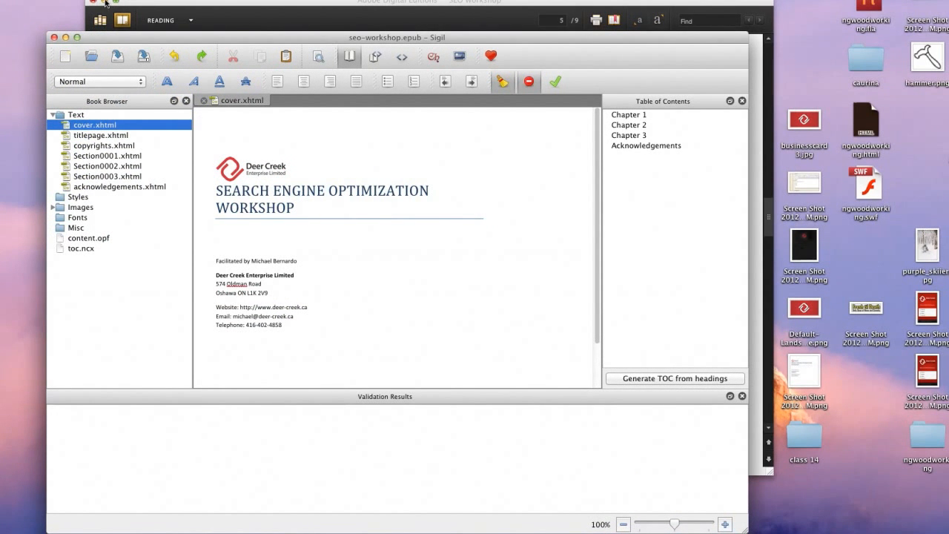
{"action": "left_click", "coordinate": [105, 3]}
{"action": "left_click_drag", "start_coordinate": [338, 38], "coordinate": [336, 11]}
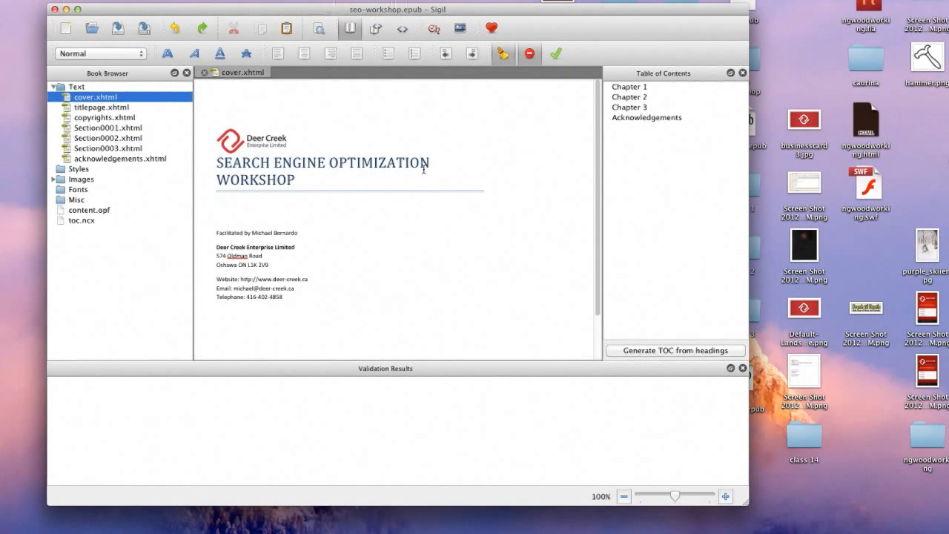
Review the book's text files from titlepage.xhtml through acknowledgements.xhtml.
{"action": "left_click", "coordinate": [100, 107]}
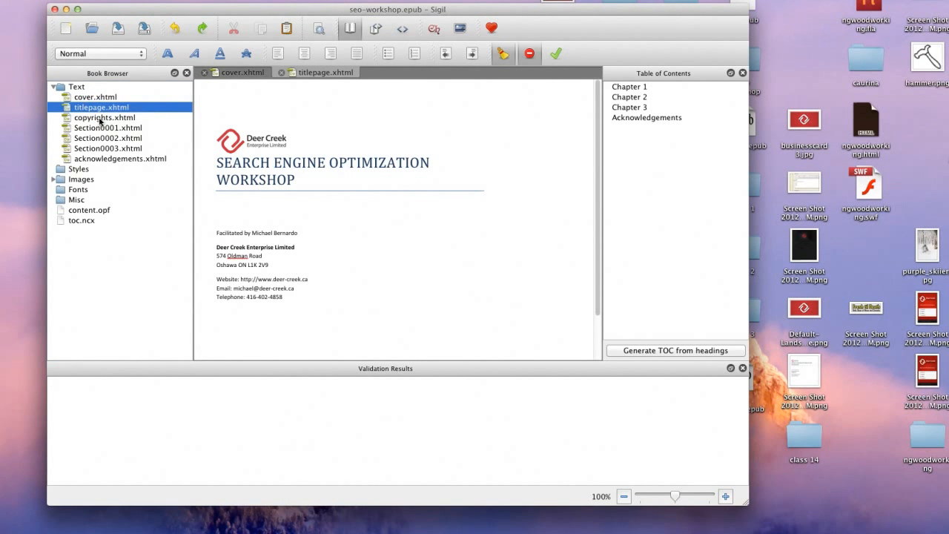
{"action": "left_click", "coordinate": [101, 119]}
{"action": "left_click", "coordinate": [102, 129]}
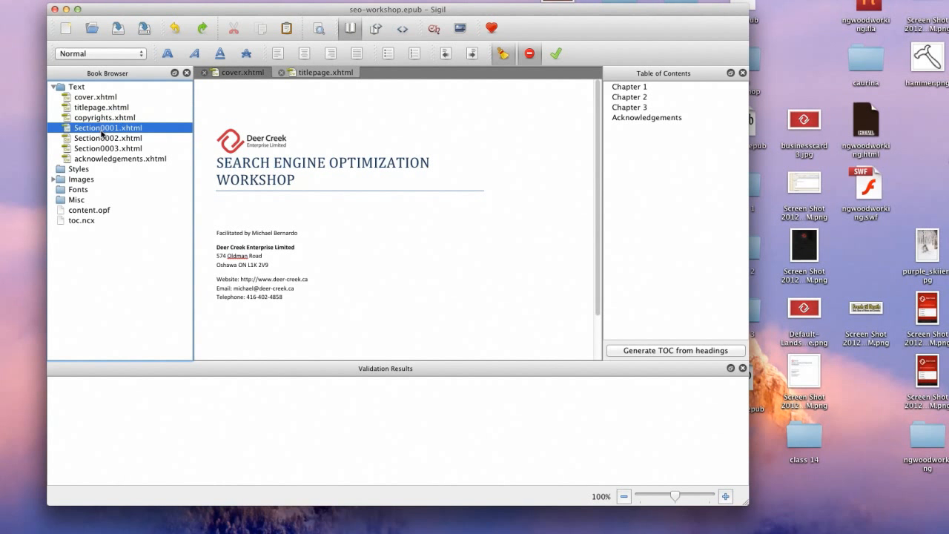
{"action": "left_click", "coordinate": [111, 140]}
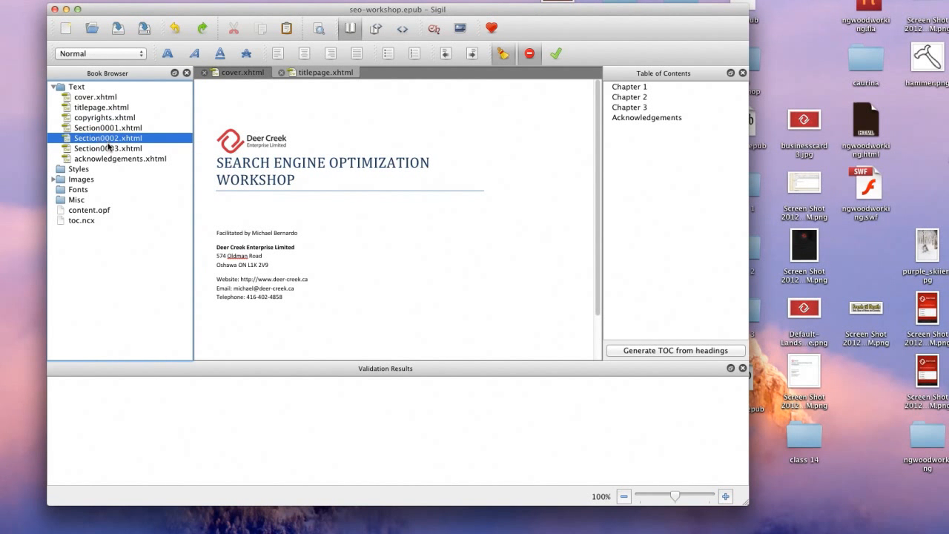
{"action": "left_click", "coordinate": [107, 149]}
{"action": "left_click", "coordinate": [107, 160]}
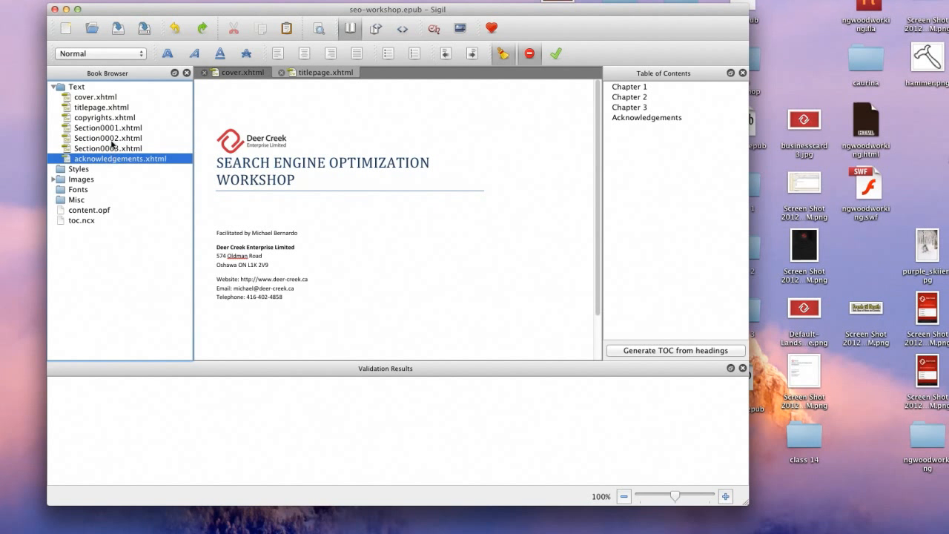
{"action": "left_click", "coordinate": [112, 129]}
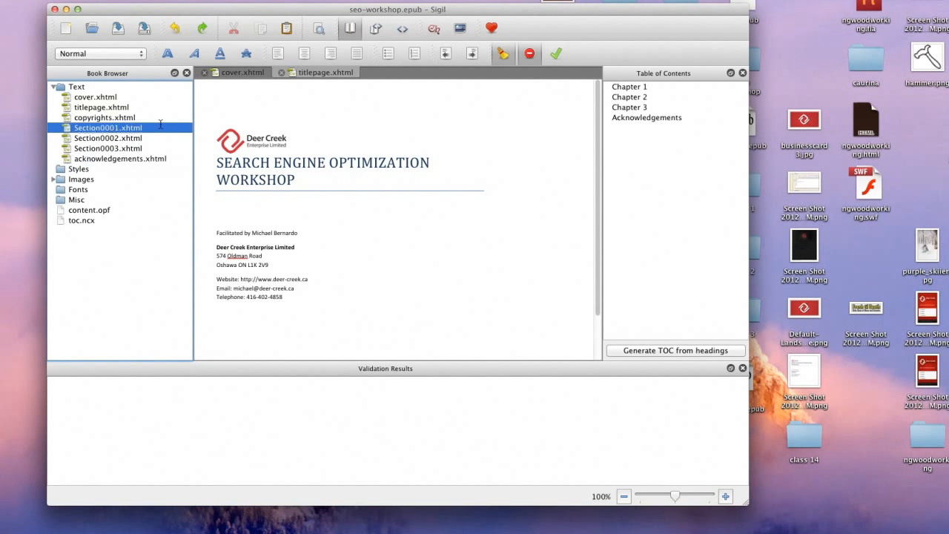
{"action": "left_click", "coordinate": [231, 72]}
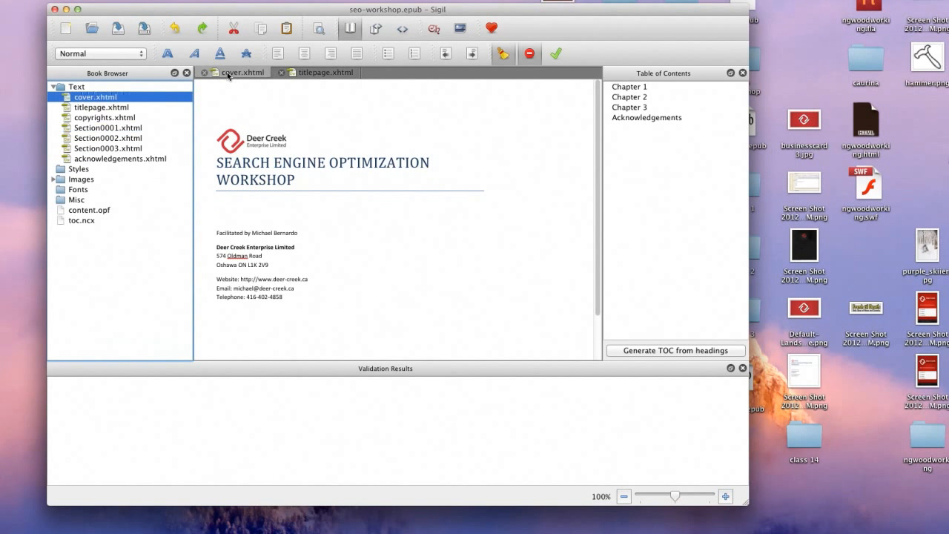
Open Section0001.xhtml to show the unformatted Chapter 1 text.
{"action": "double_click", "coordinate": [104, 132]}
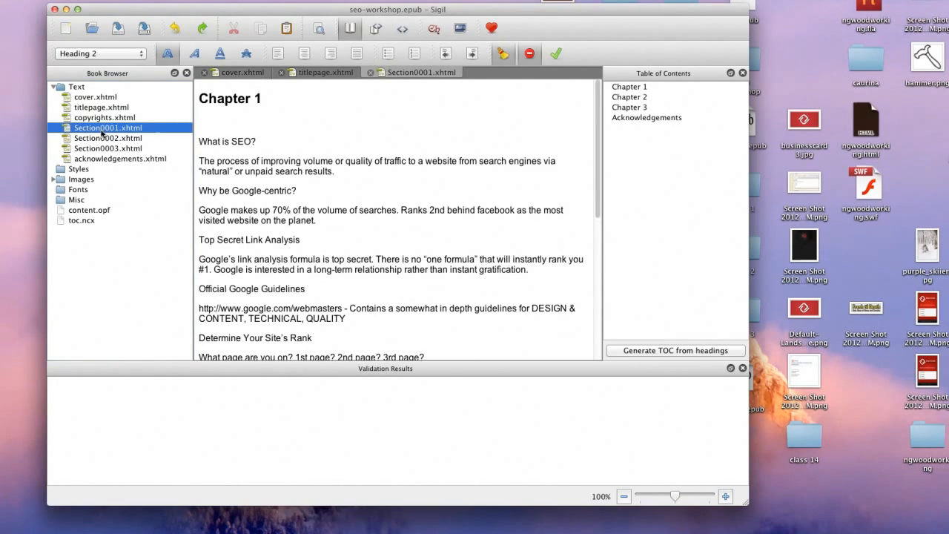
{"action": "left_click_drag", "start_coordinate": [553, 12], "coordinate": [530, 17]}
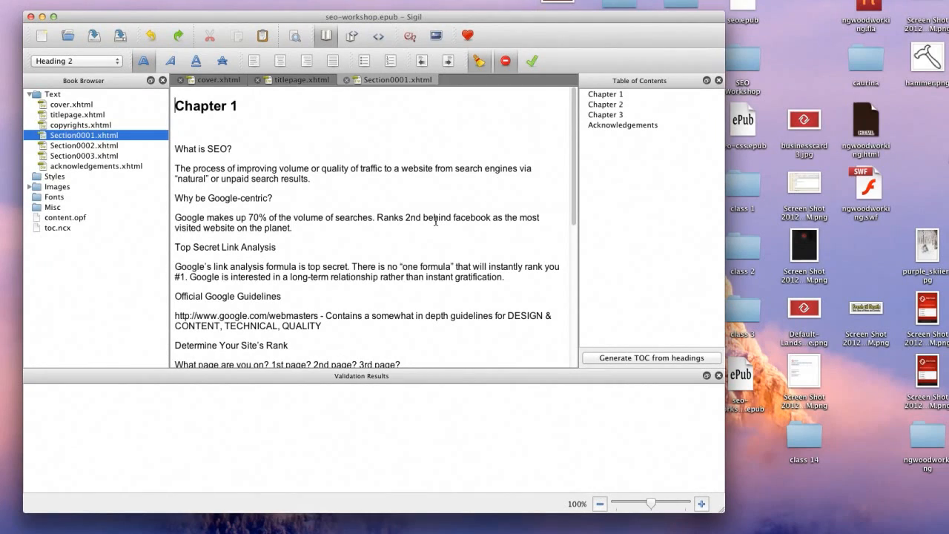
{"action": "left_click_drag", "start_coordinate": [575, 192], "coordinate": [575, 136]}
Add a blank stylesheet to the Styles folder and rename it ebook.css.
{"action": "left_click", "coordinate": [53, 178]}
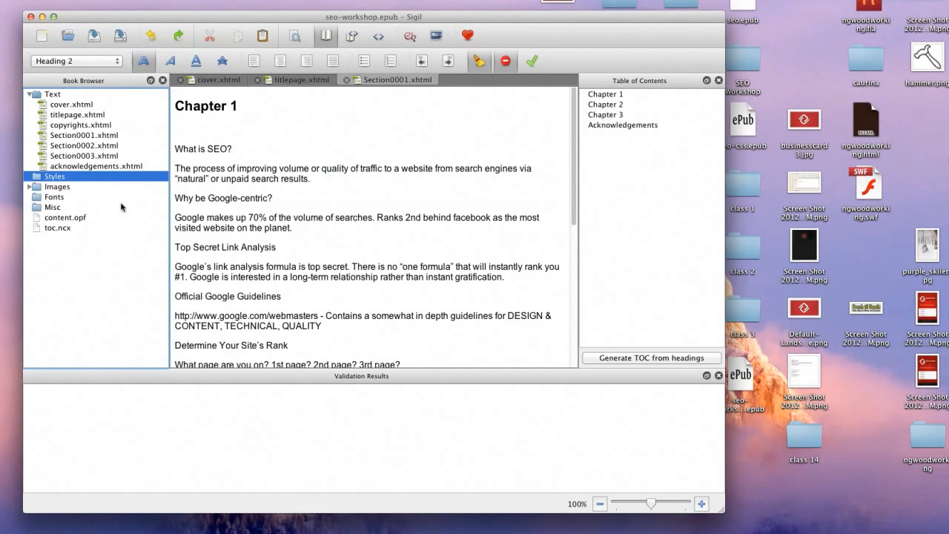
{"action": "right_click", "coordinate": [75, 179]}
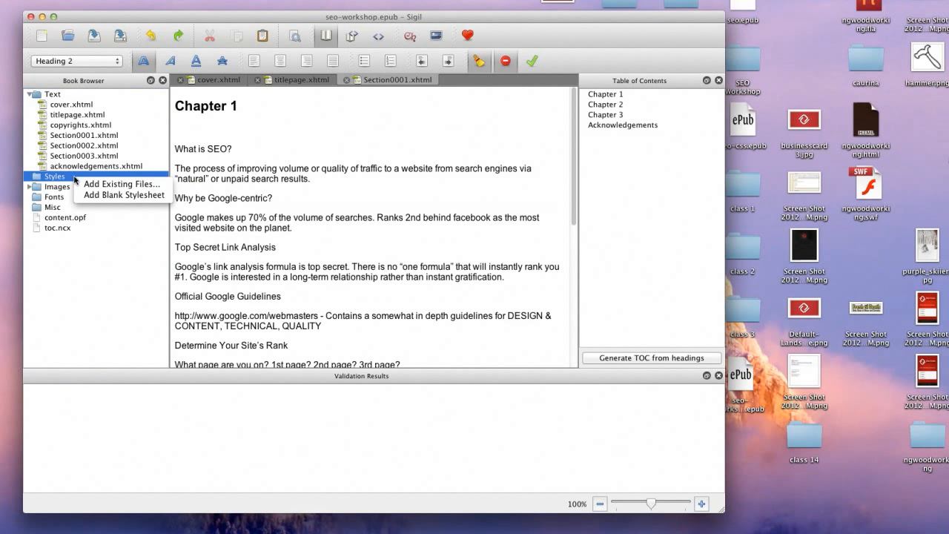
{"action": "left_click", "coordinate": [151, 198]}
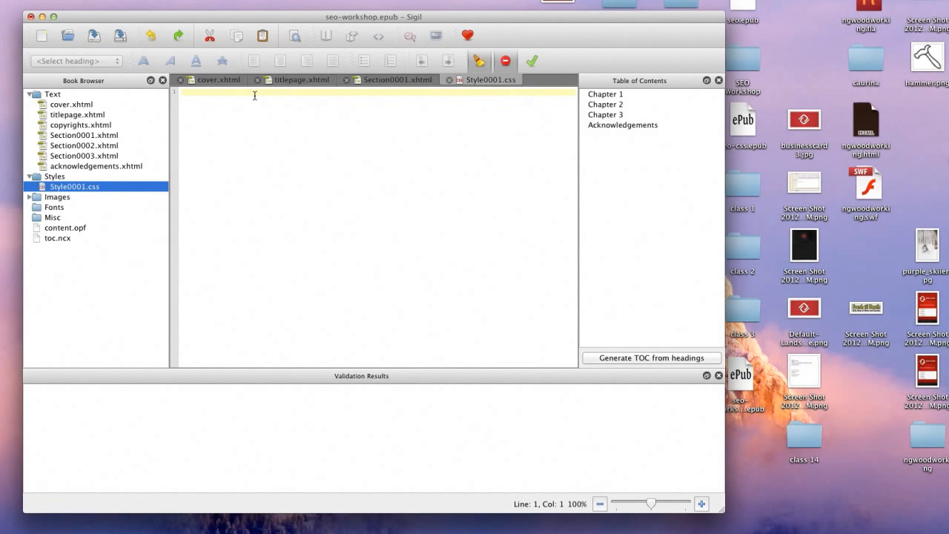
{"action": "right_click", "coordinate": [69, 189]}
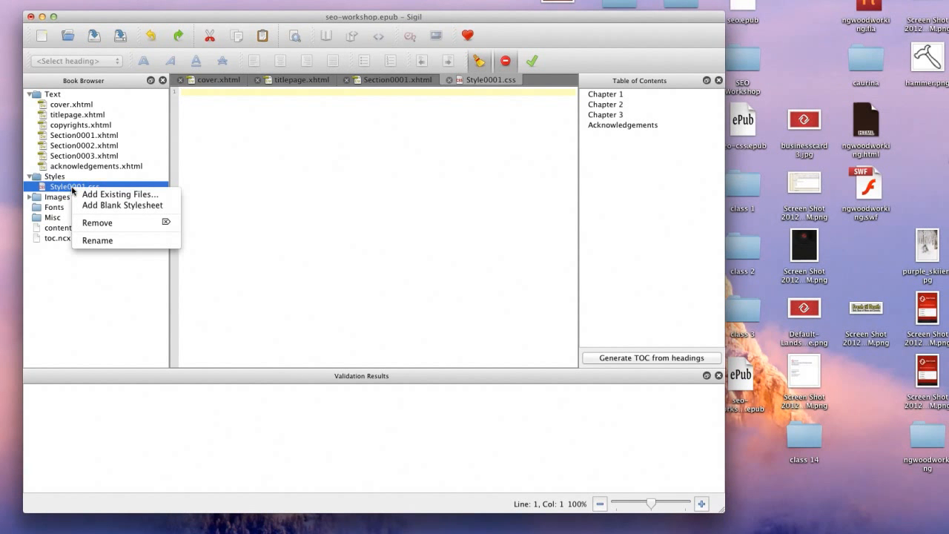
{"action": "left_click", "coordinate": [97, 240]}
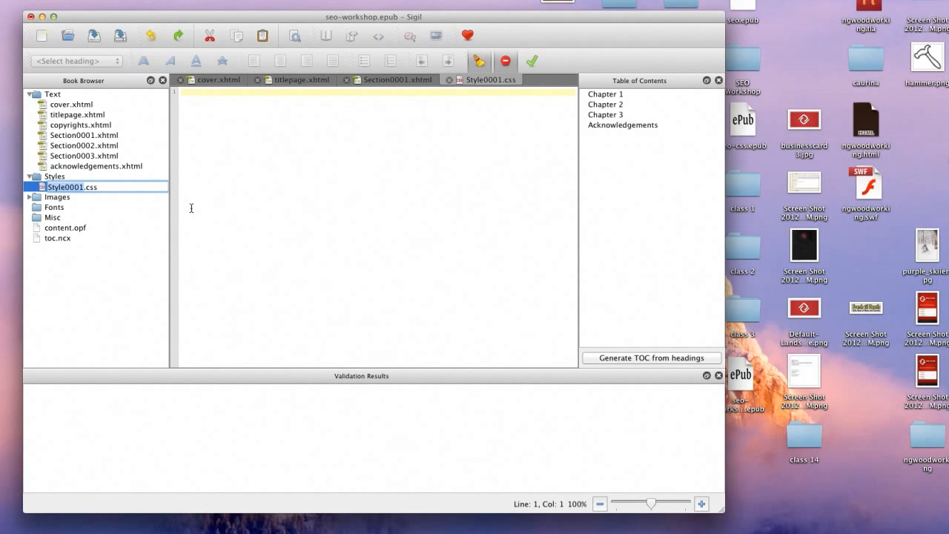
{"action": "type", "text": "ebook"}
{"action": "key", "text": "Return"}
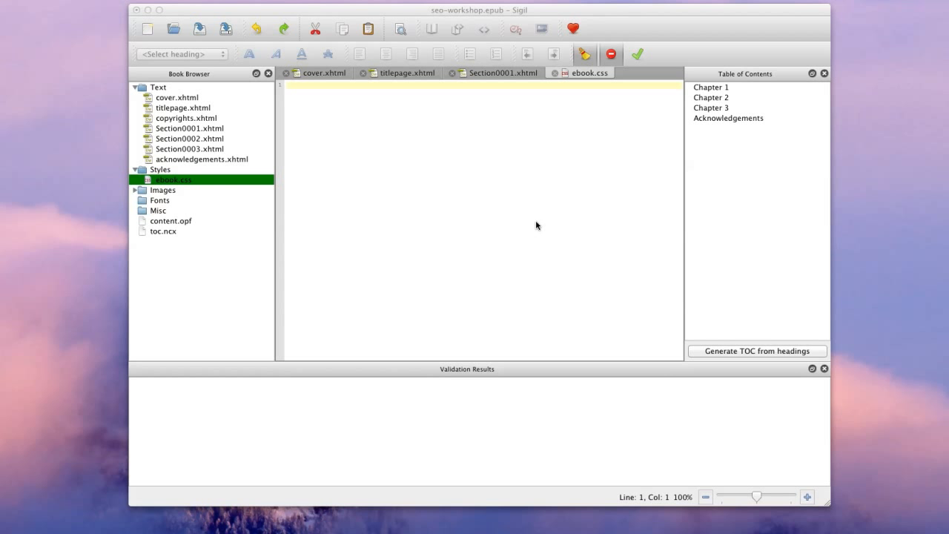
Show Section0001.xhtml in split view with its code and insert a new line after the opening head tag.
{"action": "left_click", "coordinate": [505, 74]}
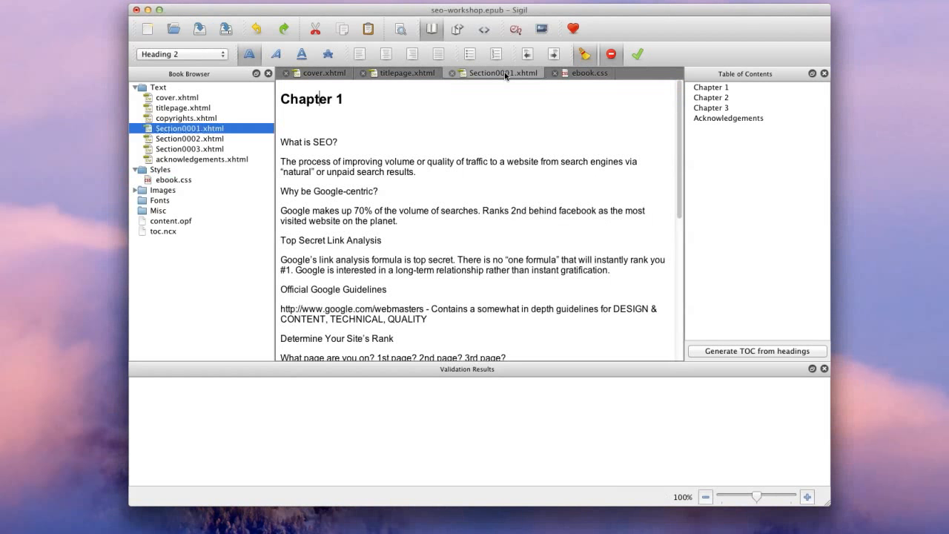
{"action": "left_click", "coordinate": [459, 31]}
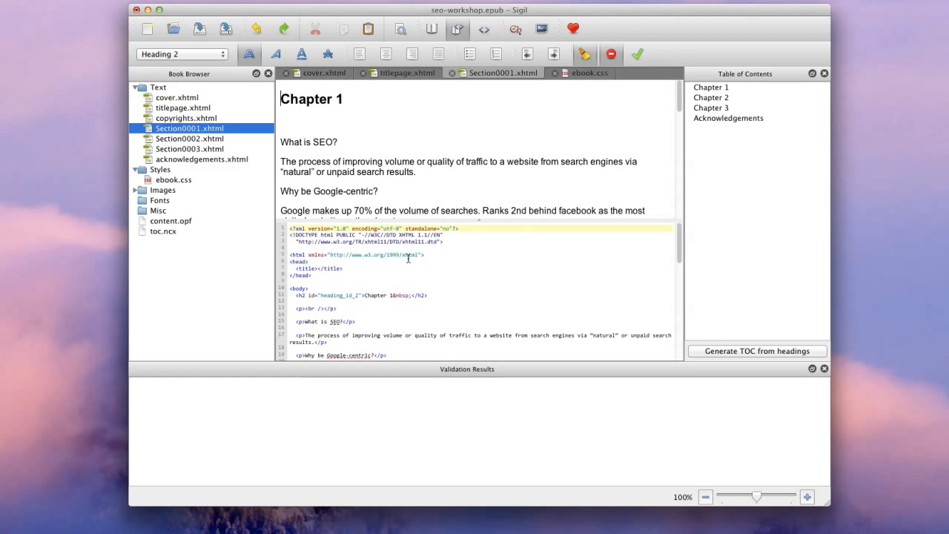
{"action": "left_click", "coordinate": [334, 265]}
{"action": "left_click", "coordinate": [315, 252]}
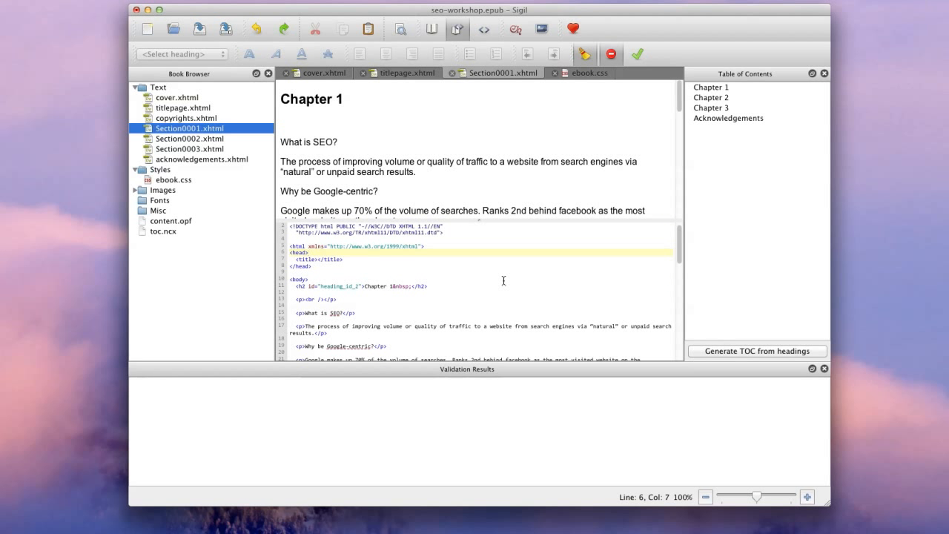
{"action": "key", "text": "Return"}
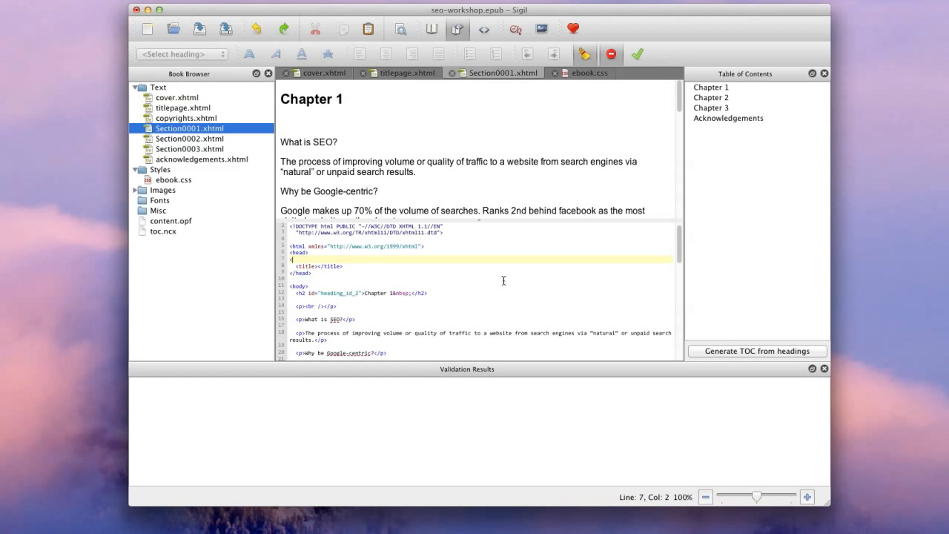
Write a link tag on the new line in the head with rel="stylesheet" and href="../Styles/ebook.css".
{"action": "type", "text": "<link rel=\"sytylesheet"}
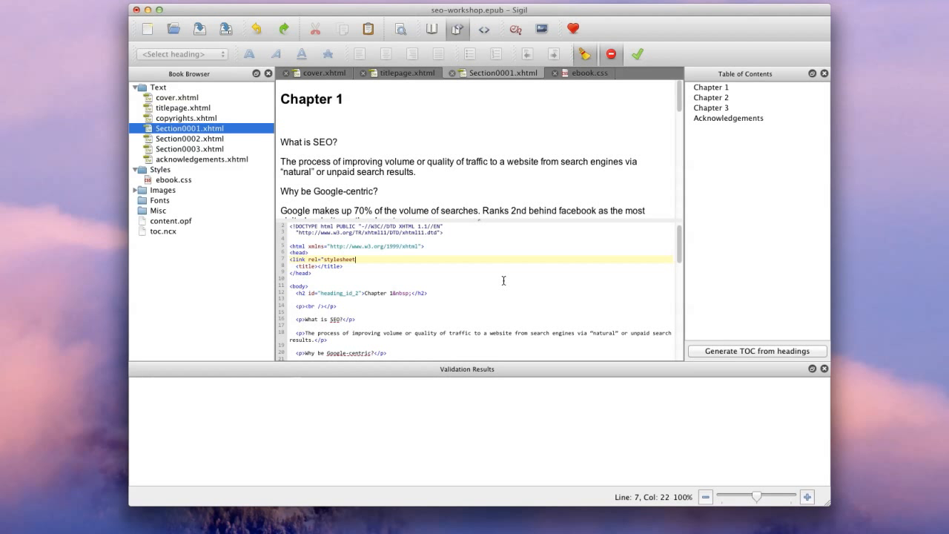
{"action": "type", "text": "\" hre"}
{"action": "type", "text": "f"}
{"action": "type", "text": "="}
{"action": "type", "text": "\"\""}
{"action": "type", "text": ".."}
{"action": "type", "text": "/"}
{"action": "type", "text": "Styles"}
{"action": "type", "text": "/"}
{"action": "type", "text": "ebook"}
{"action": "type", "text": ".css"}
Choose to fix the XML error manually and complete the ebook.css link tag with type="text/css" />.
{"action": "left_click_drag", "start_coordinate": [391, 261], "coordinate": [383, 260]}
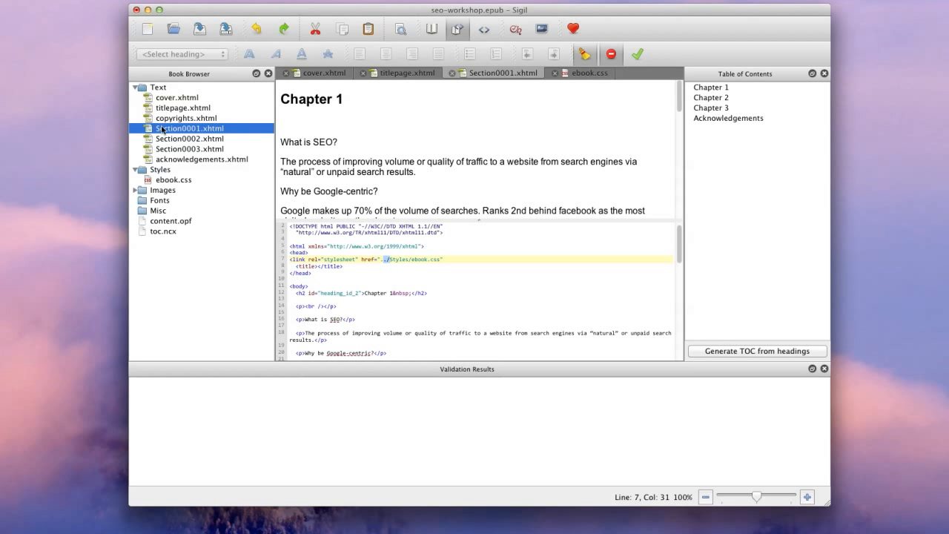
{"action": "left_click", "coordinate": [141, 89]}
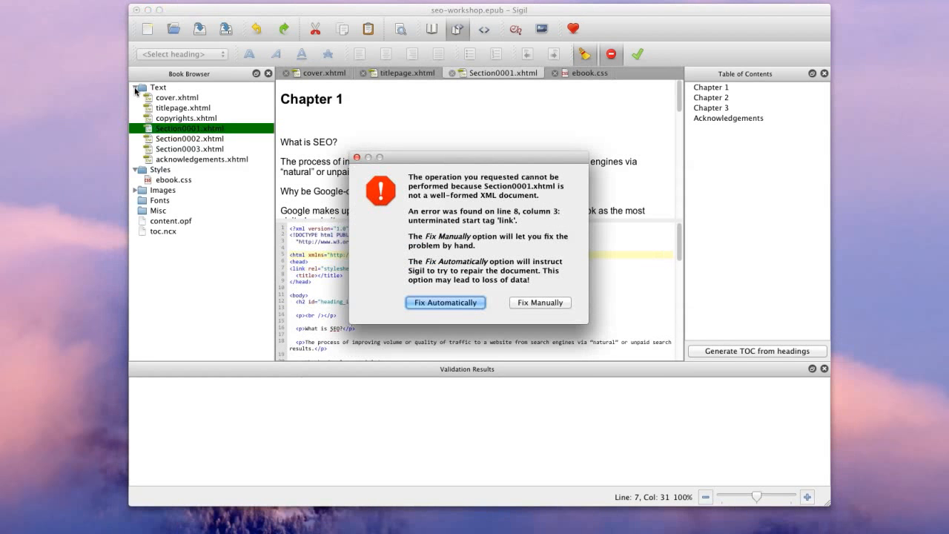
{"action": "left_click", "coordinate": [529, 304]}
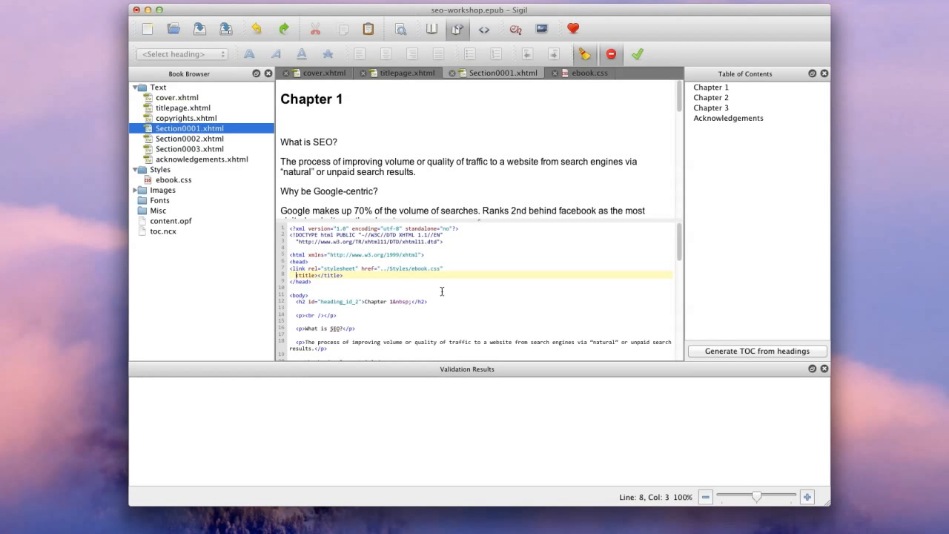
{"action": "left_click", "coordinate": [448, 268]}
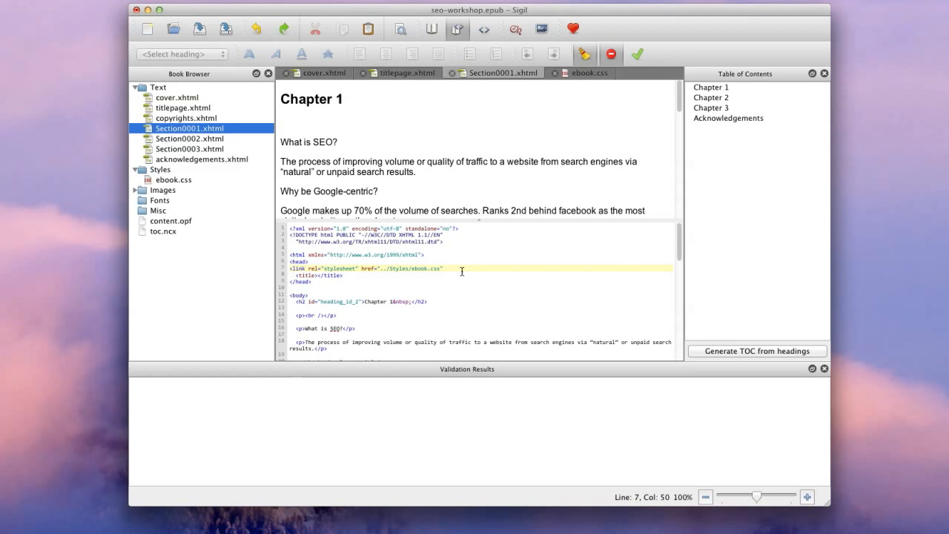
{"action": "type", "text": "type=\"text/css\" />"}
Open ebook.css and switch to Adobe Digital Editions to examine the finished Chapter 1 page's border, heading and drop cap before returning to Sigil.
{"action": "left_click", "coordinate": [589, 74]}
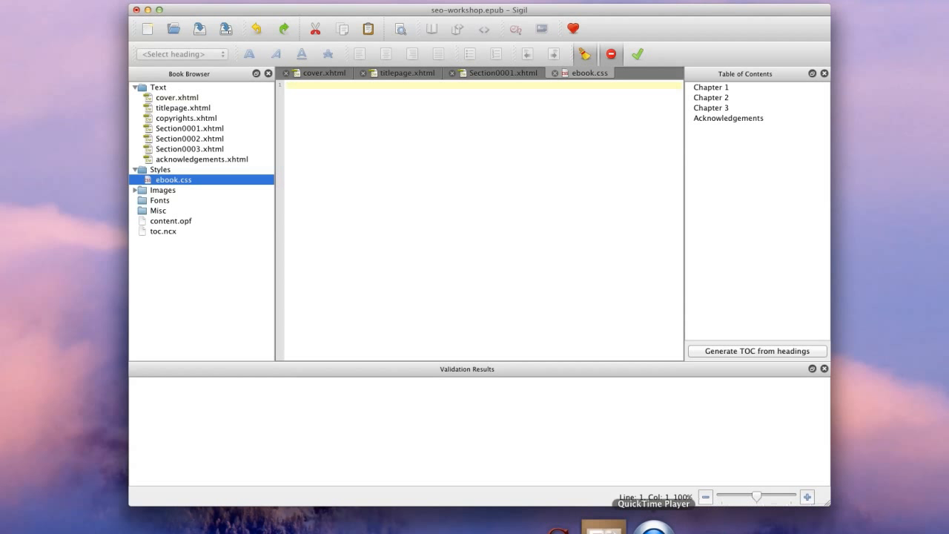
{"action": "left_click", "coordinate": [639, 528]}
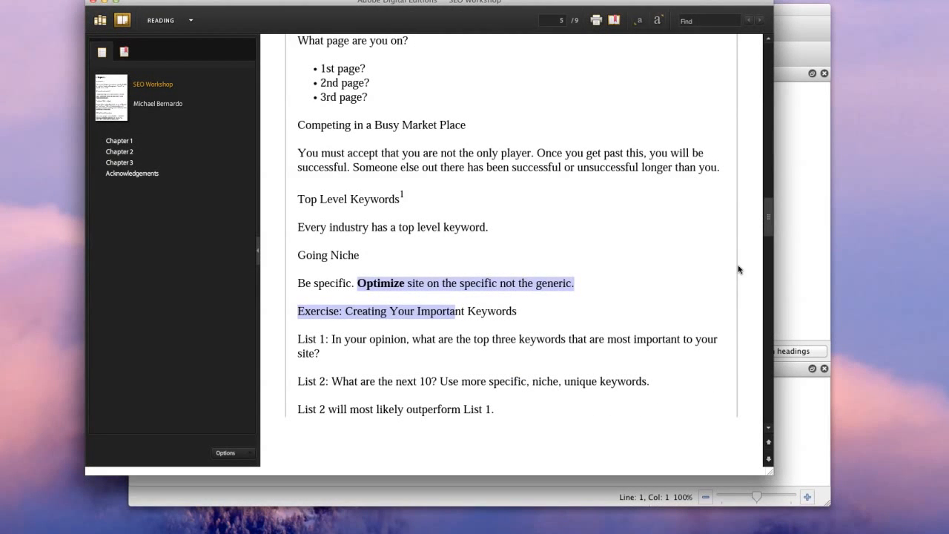
{"action": "left_click", "coordinate": [769, 431]}
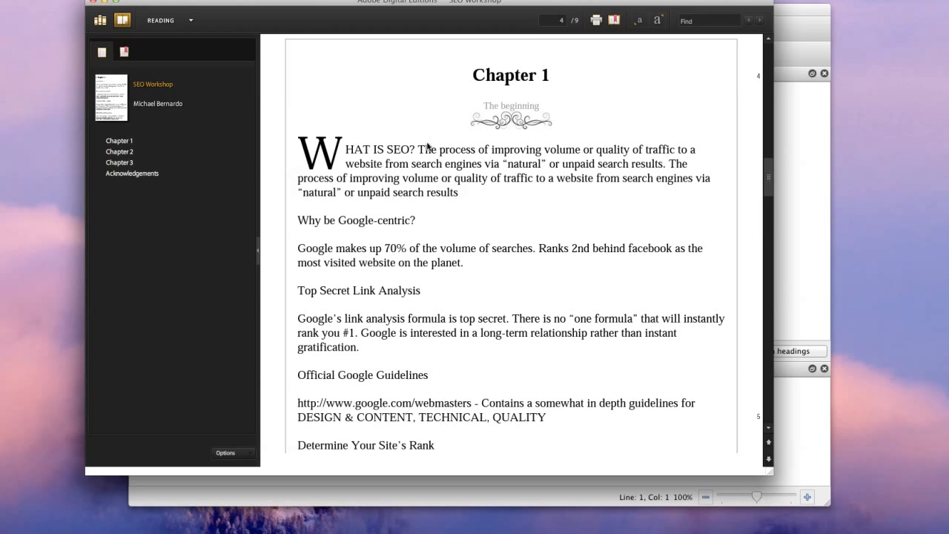
{"action": "left_click", "coordinate": [106, 2]}
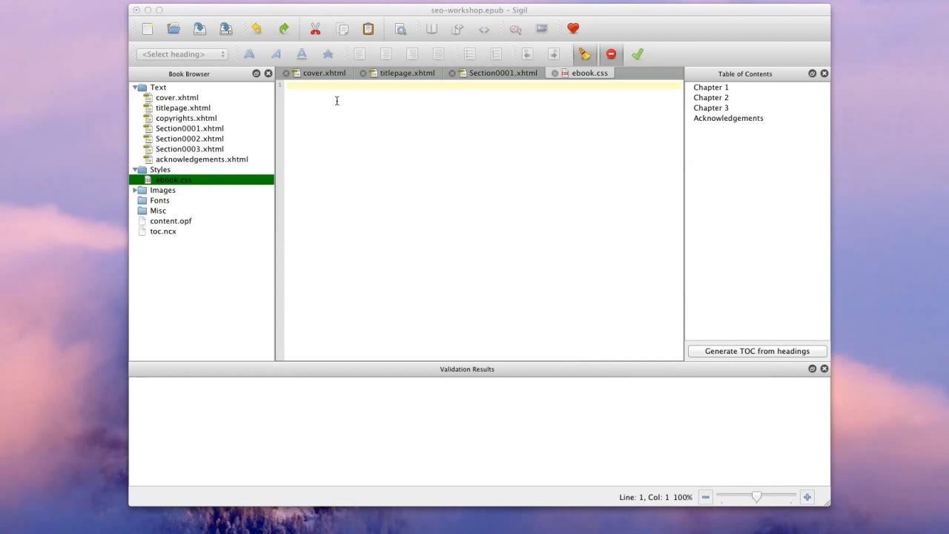
Write an empty body rule with opening and closing braces in ebook.css.
{"action": "left_click", "coordinate": [337, 93]}
{"action": "type", "text": "bod"}
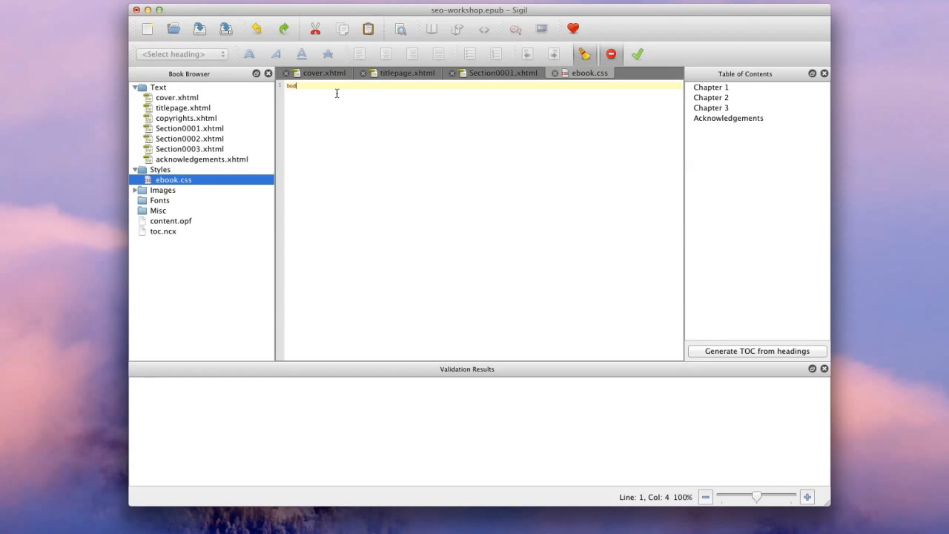
{"action": "type", "text": "y{"}
{"action": "key", "text": "Return"}
{"action": "key", "text": "Return"}
{"action": "key", "text": "Up"}
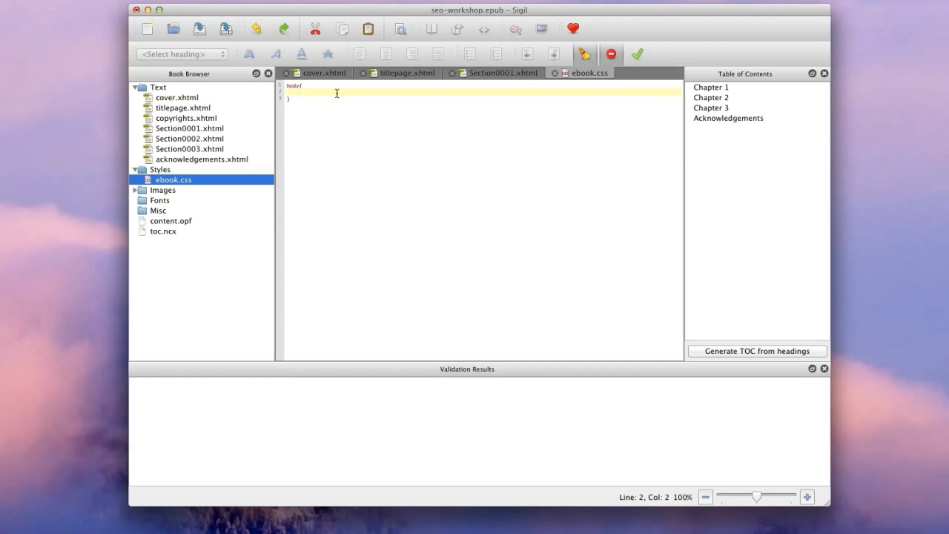
Add indented margin-left:10%; and margin-right:10%; declarations inside the body rule.
{"action": "type", "text": "margin-left: 10"}
{"action": "key", "text": "Return"}
{"action": "type", "text": "margin-r"}
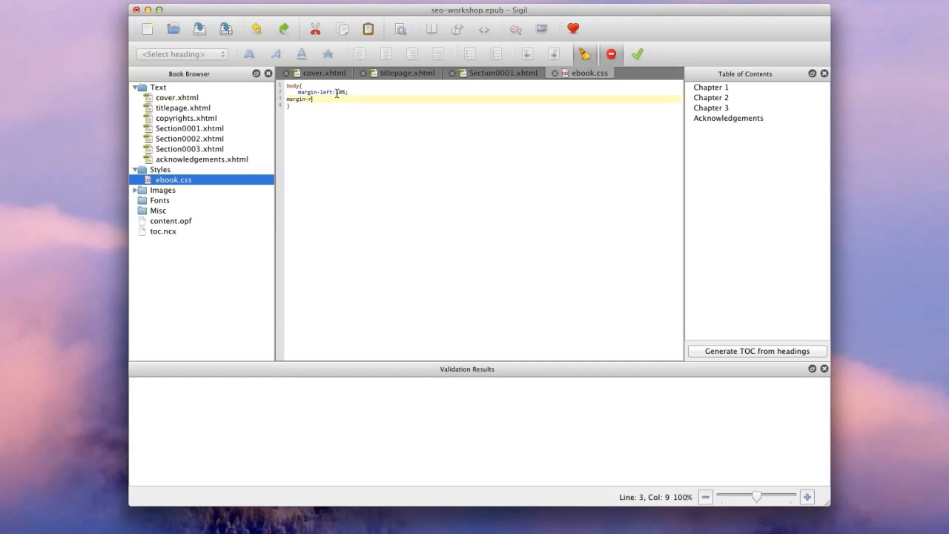
{"action": "type", "text": "ight:10%;"}
{"action": "left_click", "coordinate": [288, 99]}
{"action": "key", "text": "Tab"}
{"action": "left_click", "coordinate": [377, 101]}
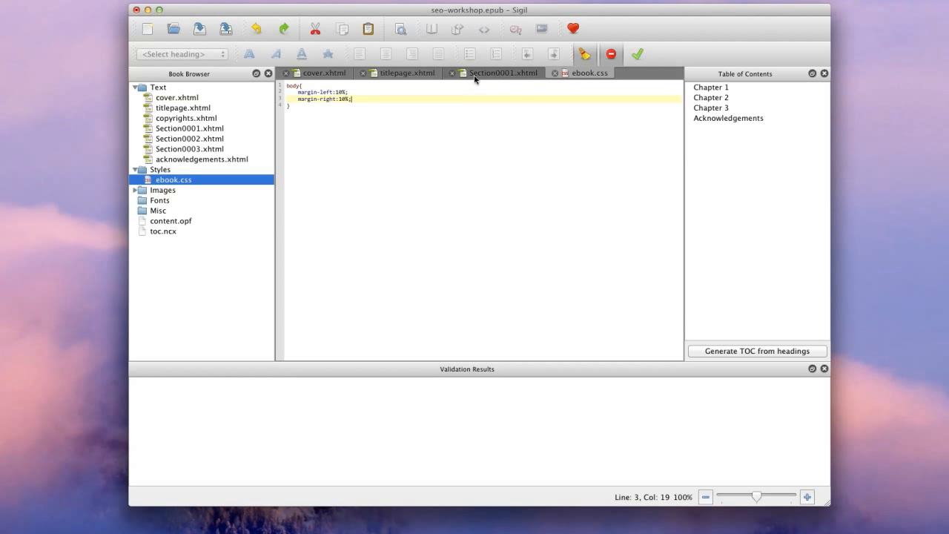
View Section0001.xhtml in full book view to check the page margins of Chapter 1.
{"action": "left_click", "coordinate": [506, 74]}
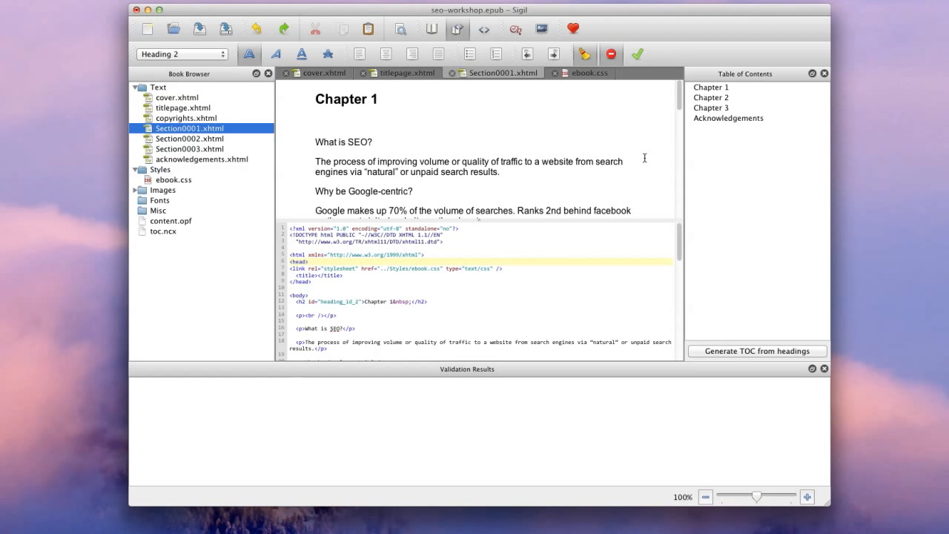
{"action": "scroll", "coordinate": [683, 191], "scroll_direction": "down", "scroll_amount": 1}
{"action": "scroll", "coordinate": [521, 151], "scroll_direction": "up", "scroll_amount": 1}
{"action": "left_click", "coordinate": [433, 30]}
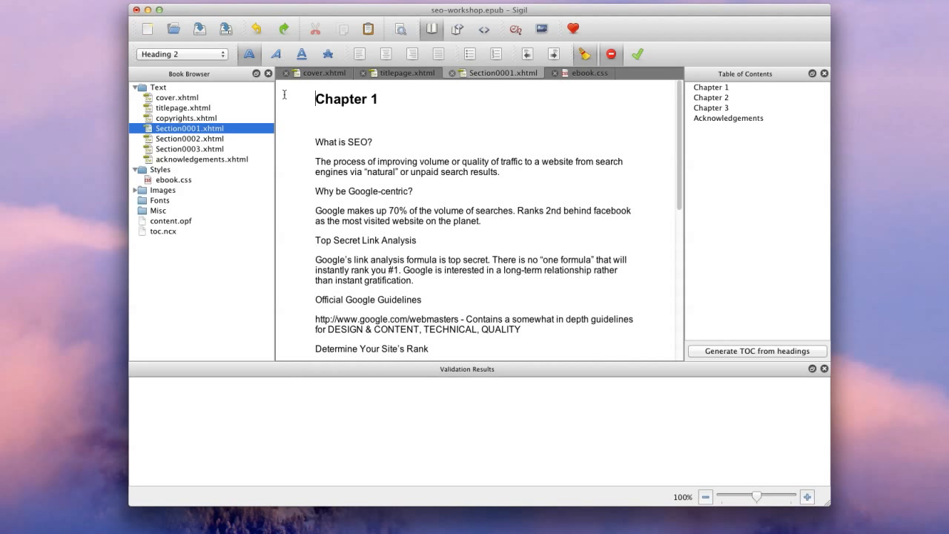
Add a div.border rule below the body rule in ebook.css with border:2px solid #ccc;.
{"action": "left_click", "coordinate": [588, 76]}
{"action": "left_click", "coordinate": [378, 128]}
{"action": "key", "text": "Return"}
{"action": "key", "text": "Return"}
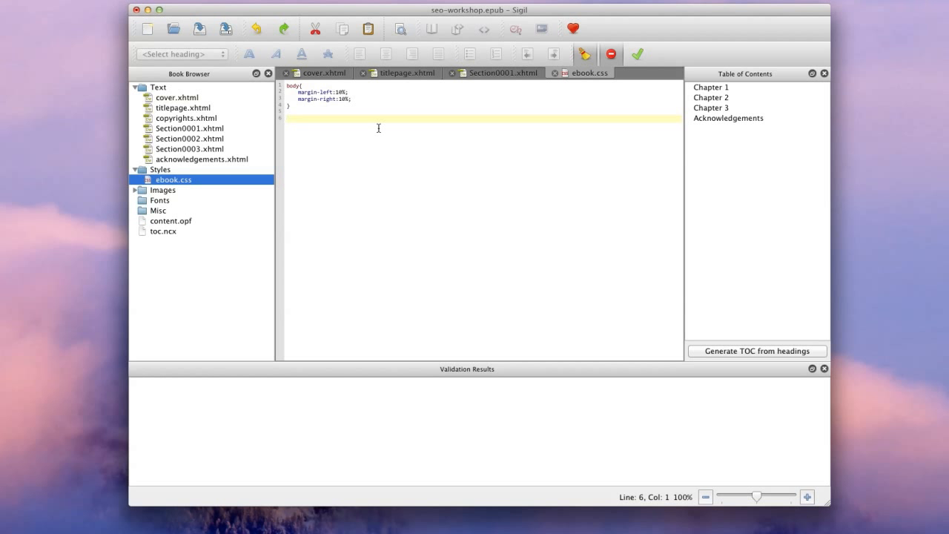
{"action": "type", "text": "div.border{"}
{"action": "key", "text": "Return"}
{"action": "key", "text": "Return"}
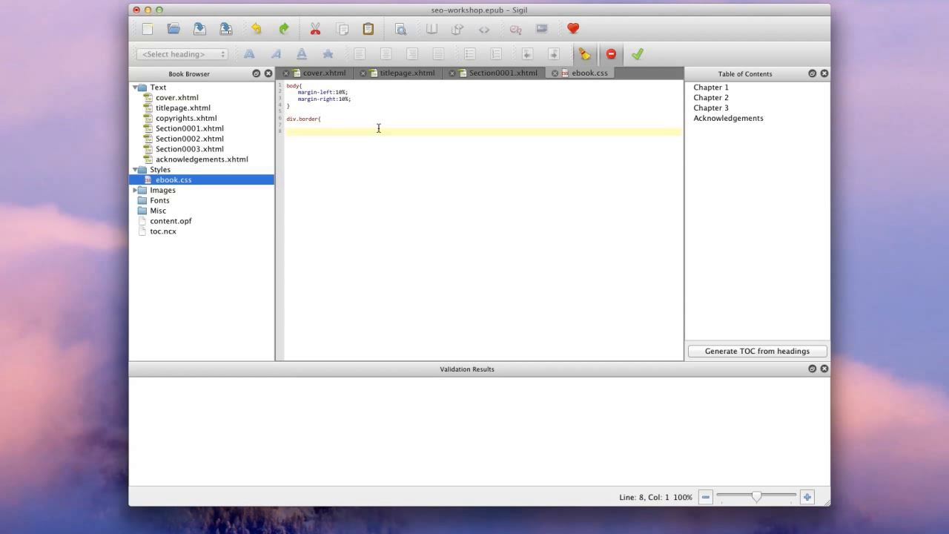
{"action": "key", "text": "Up"}
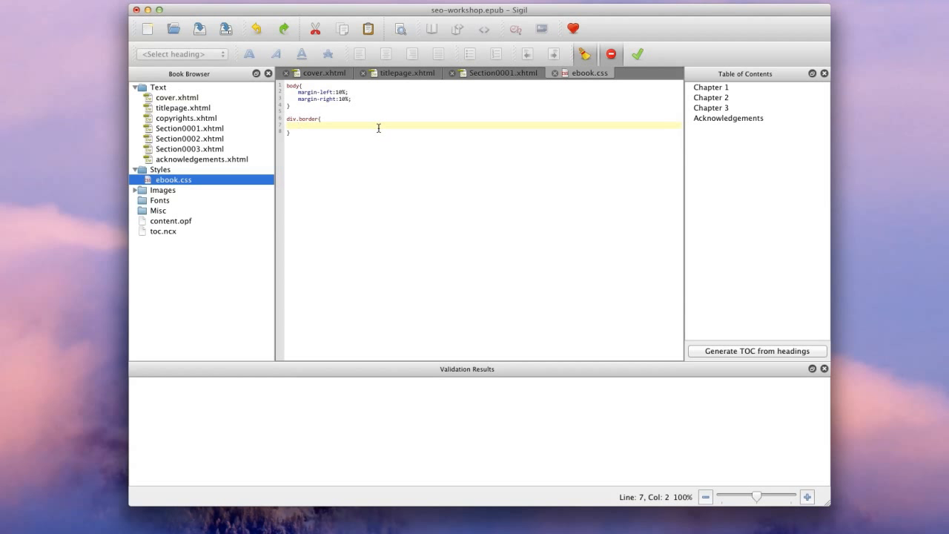
{"action": "type", "text": "border:2px solid #ccc;"}
Show Section0001.xhtml in split view and insert <div class="border"> on a new line after the opening body tag.
{"action": "left_click", "coordinate": [504, 77]}
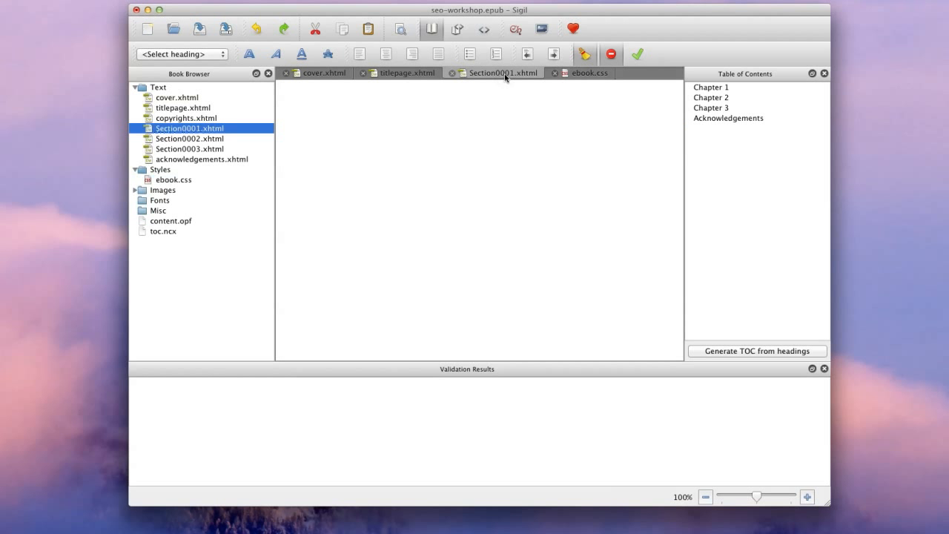
{"action": "left_click", "coordinate": [459, 30]}
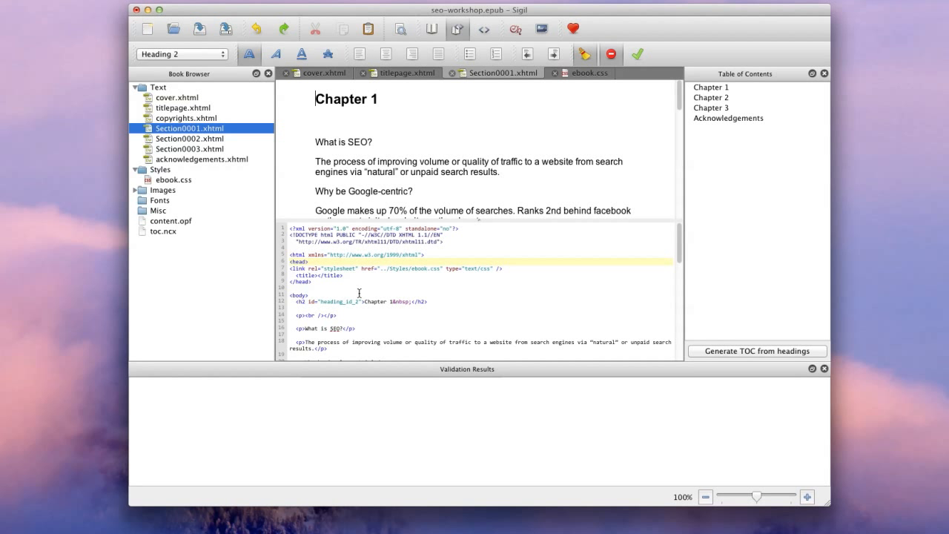
{"action": "scroll", "coordinate": [320, 296], "scroll_direction": "down", "scroll_amount": 1}
{"action": "left_click", "coordinate": [314, 278]}
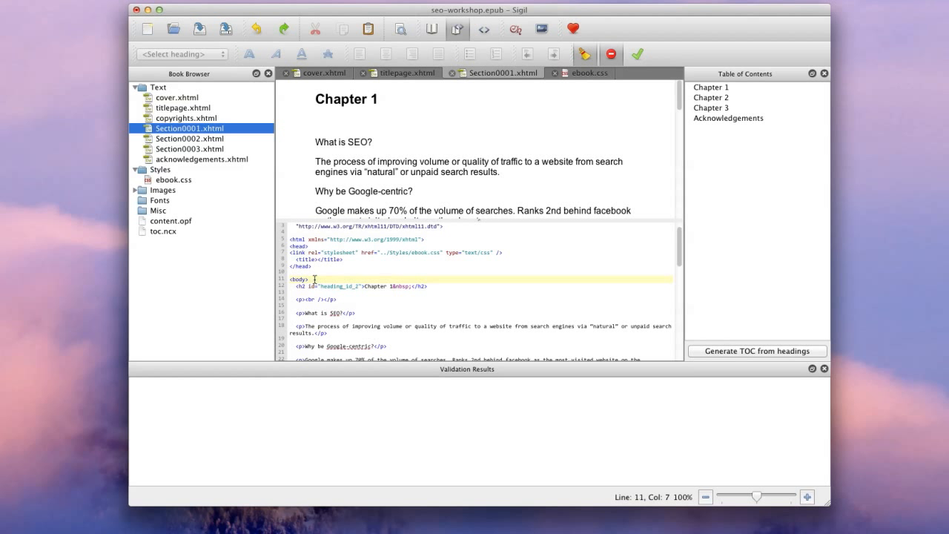
{"action": "key", "text": "Return"}
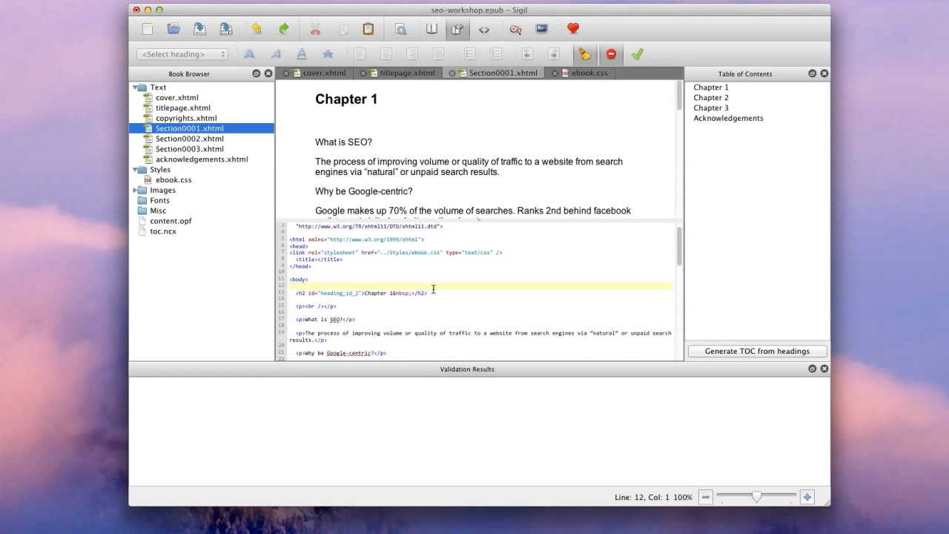
{"action": "type", "text": "<"}
{"action": "type", "text": "div"}
{"action": "type", "text": " class"}
{"action": "type", "text": "=\"border\""}
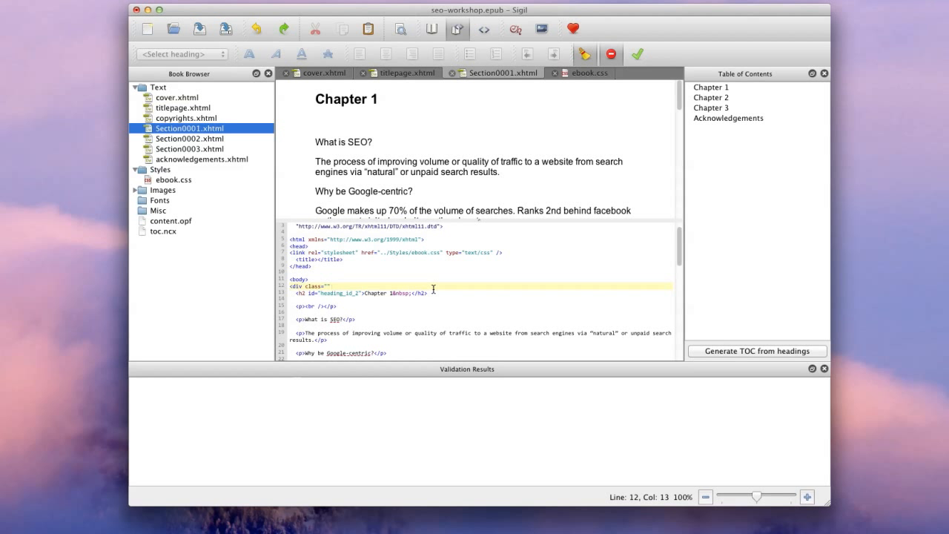
{"action": "type", "text": ">"}
Close the border div with </div> on a new line before the closing body tag and refresh the preview.
{"action": "left_click_drag", "start_coordinate": [680, 256], "coordinate": [680, 350]}
{"action": "left_click", "coordinate": [325, 327]}
{"action": "key", "text": "Return"}
{"action": "type", "text": "</"}
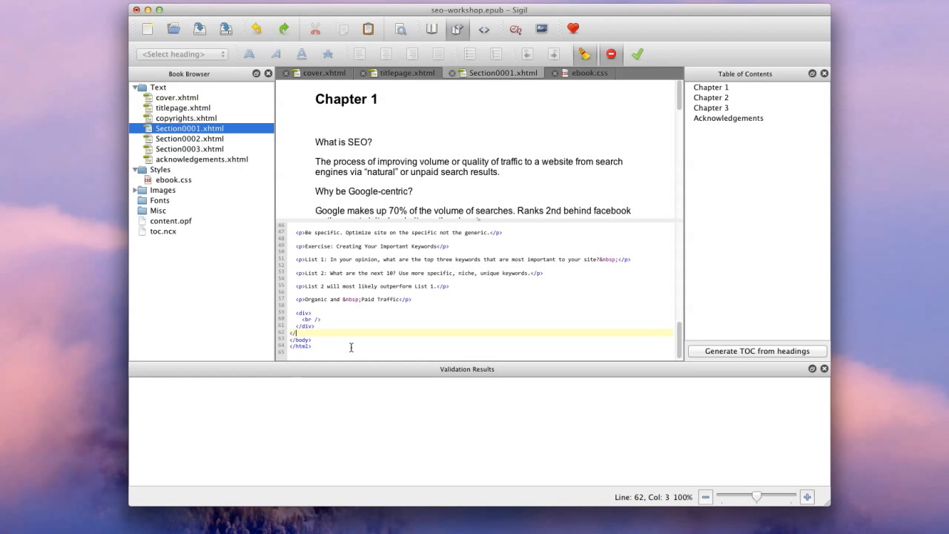
{"action": "type", "text": "div>"}
{"action": "left_click_drag", "start_coordinate": [679, 342], "coordinate": [676, 304]}
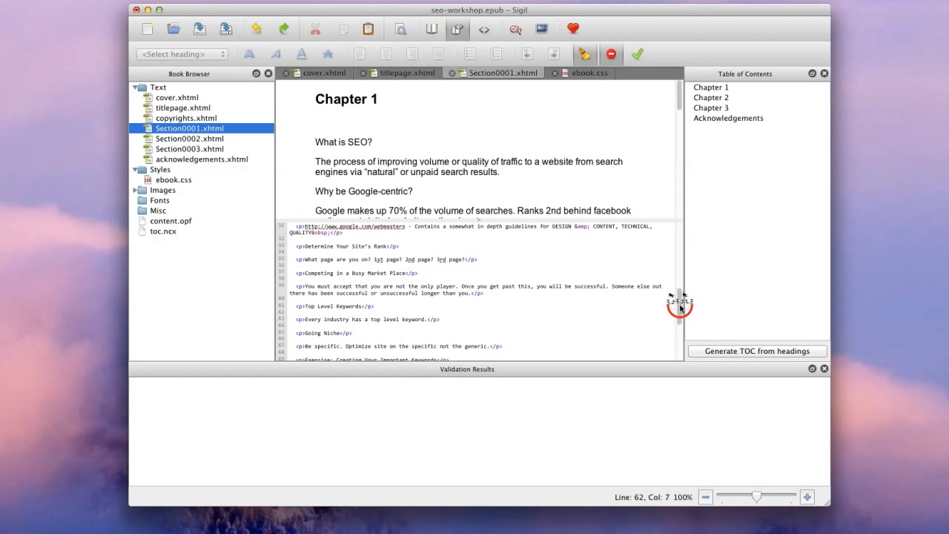
{"action": "left_click", "coordinate": [391, 106]}
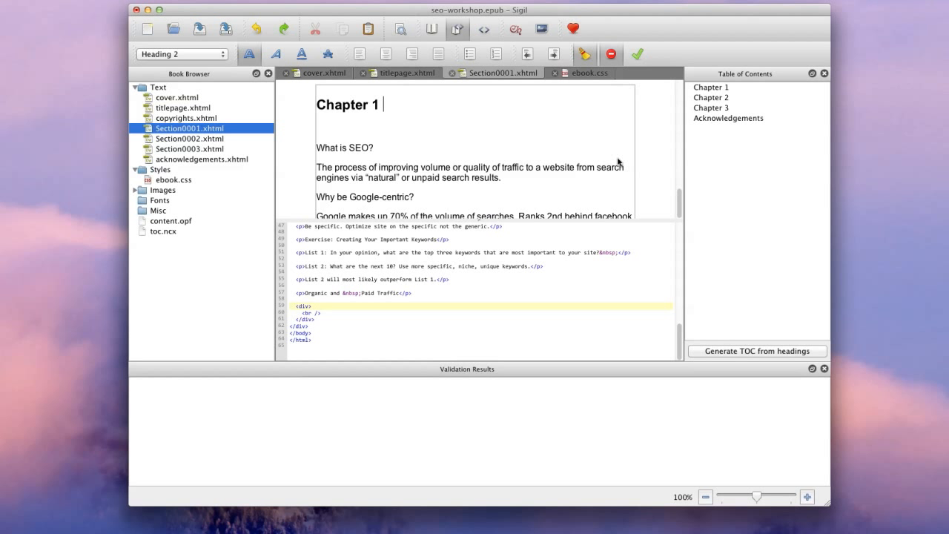
Review the div.border rule in ebook.css and check the border around the Chapter 1 text in the preview.
{"action": "left_click", "coordinate": [599, 73]}
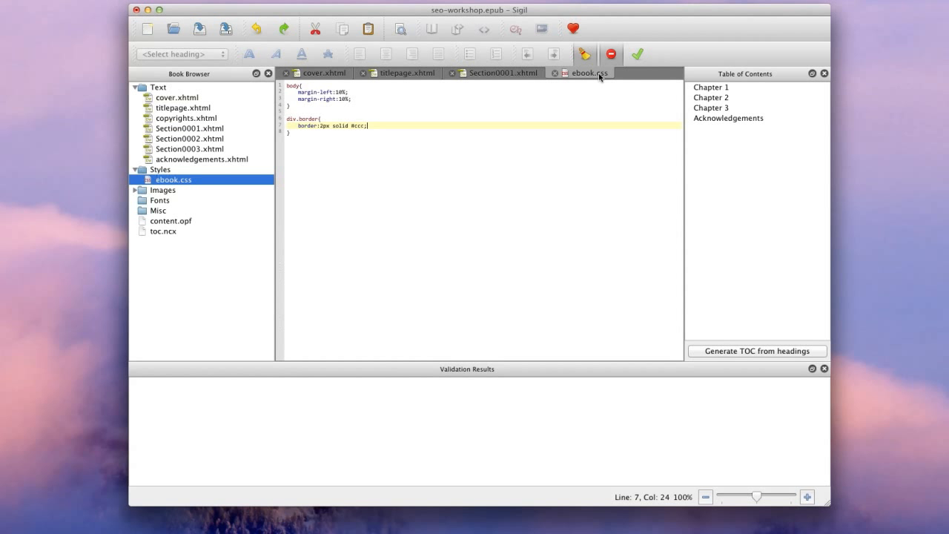
{"action": "left_click", "coordinate": [510, 73]}
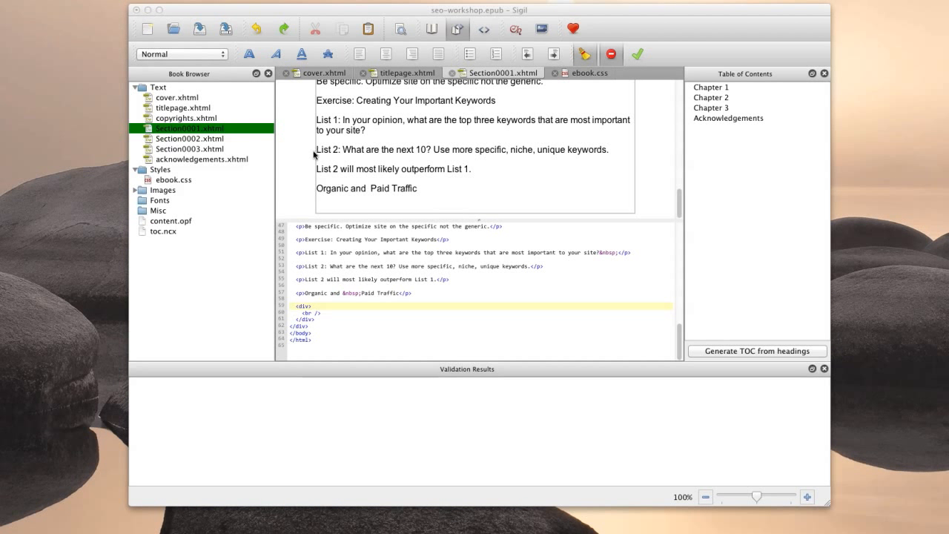
{"action": "left_click", "coordinate": [679, 191]}
{"action": "left_click_drag", "start_coordinate": [678, 191], "coordinate": [678, 96]}
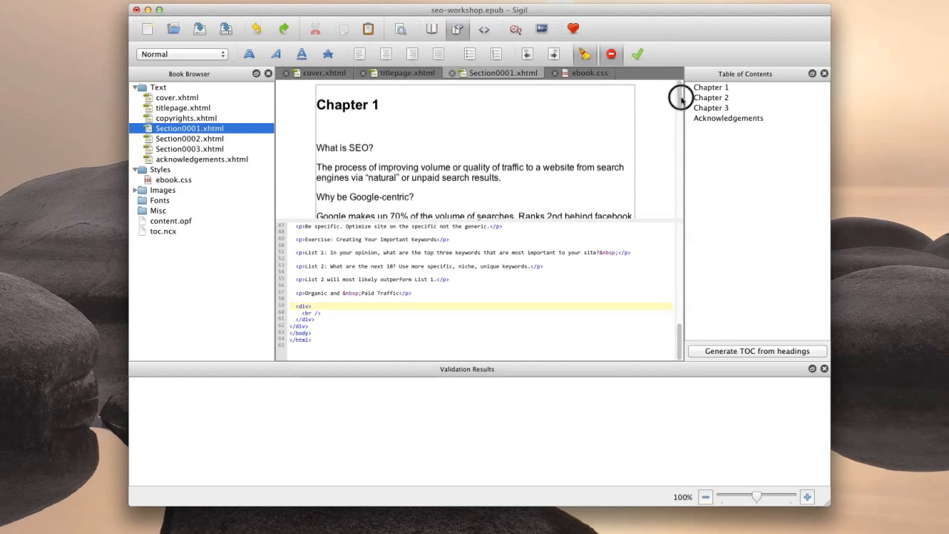
Add padding:20px; to the div.border rule in ebook.css and check the spacing in the Section0001.xhtml preview.
{"action": "left_click", "coordinate": [588, 73]}
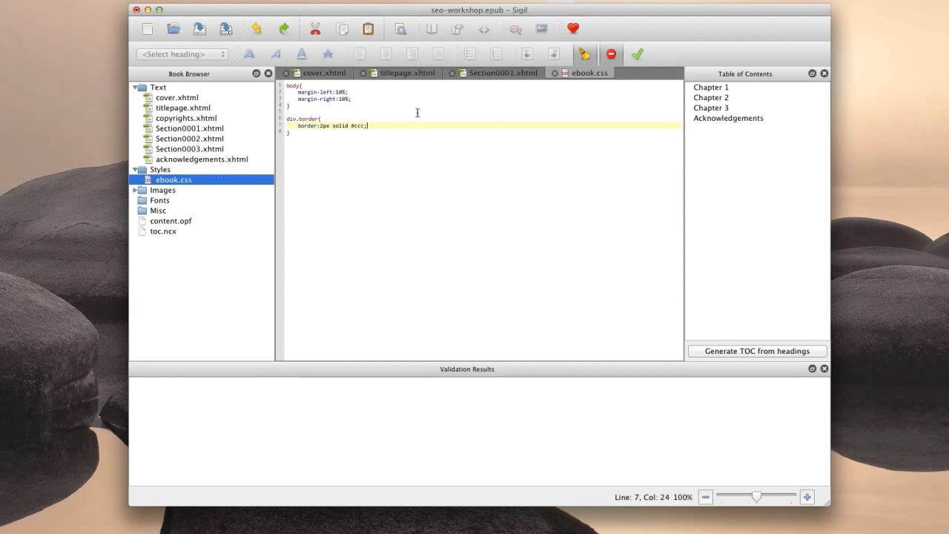
{"action": "key", "text": "Return"}
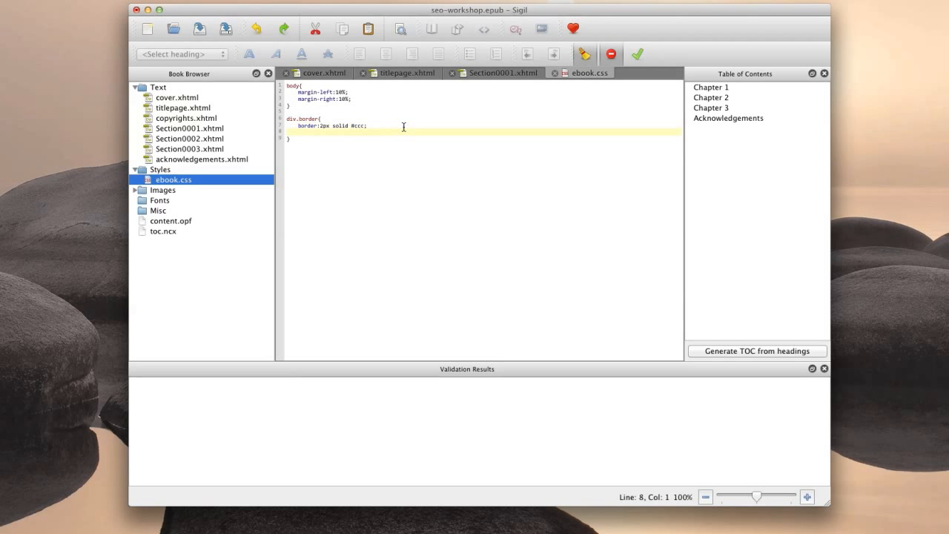
{"action": "key", "text": "Tab"}
{"action": "type", "text": "padding:20px;"}
{"action": "left_click", "coordinate": [503, 75]}
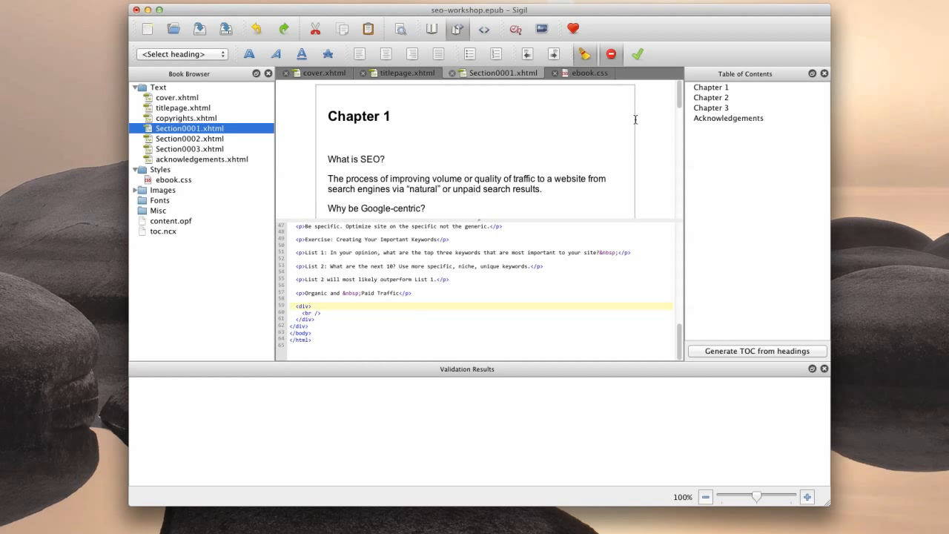
{"action": "mouse_move", "coordinate": [680, 101]}
{"action": "left_mouse_down"}
{"action": "mouse_move", "coordinate": [674, 148]}
{"action": "mouse_move", "coordinate": [674, 89]}
{"action": "left_mouse_up"}
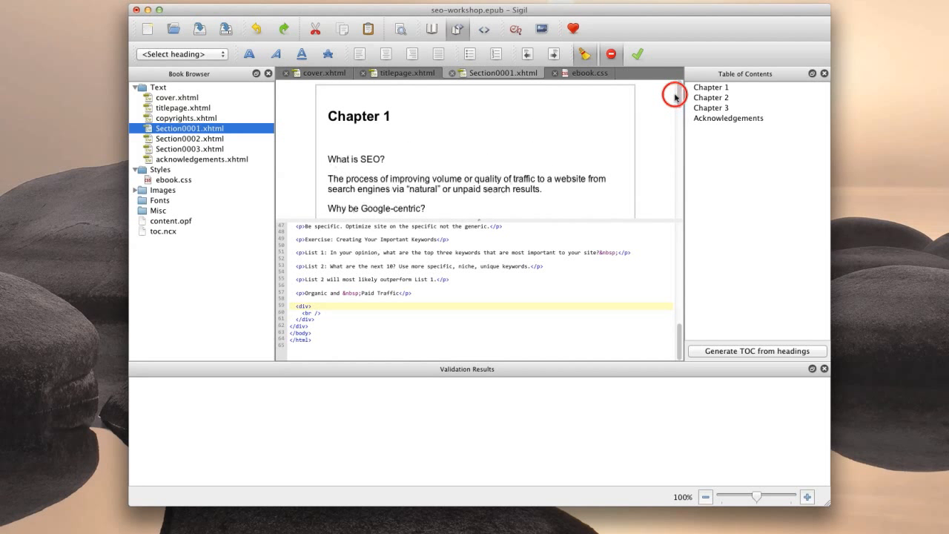
Center the Chapter 1 heading in the preview of Section0001.xhtml.
{"action": "left_click", "coordinate": [362, 117]}
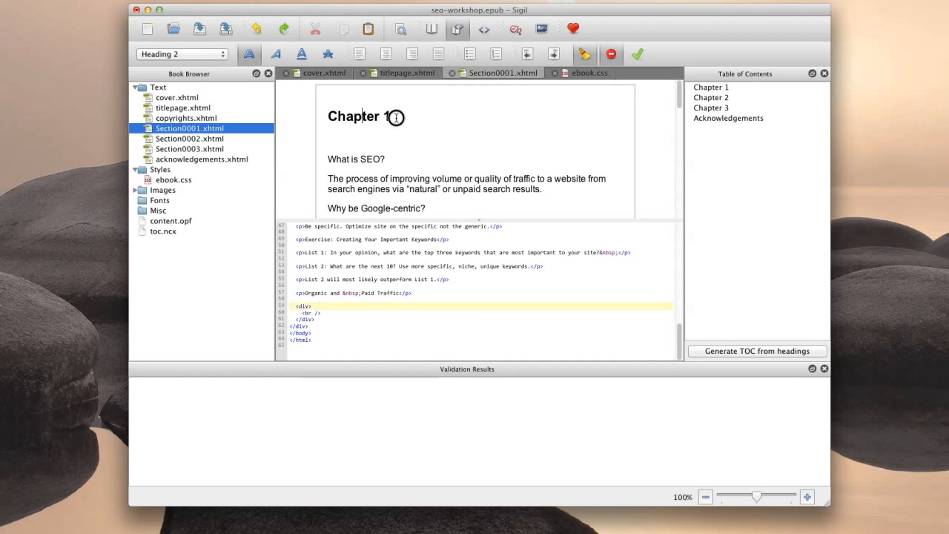
{"action": "left_click_drag", "start_coordinate": [394, 117], "coordinate": [314, 113]}
{"action": "left_click_drag", "start_coordinate": [393, 116], "coordinate": [325, 117]}
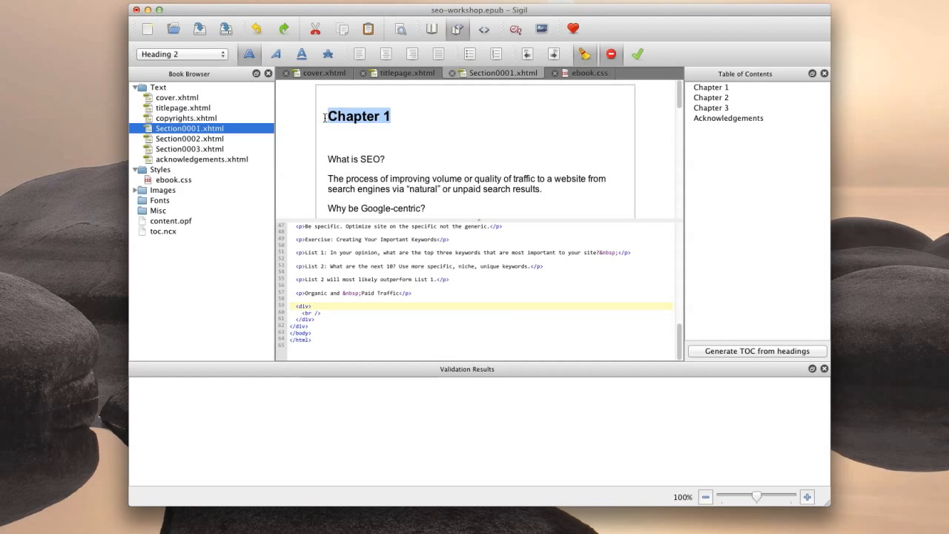
{"action": "left_click", "coordinate": [385, 53]}
{"action": "left_click", "coordinate": [495, 147]}
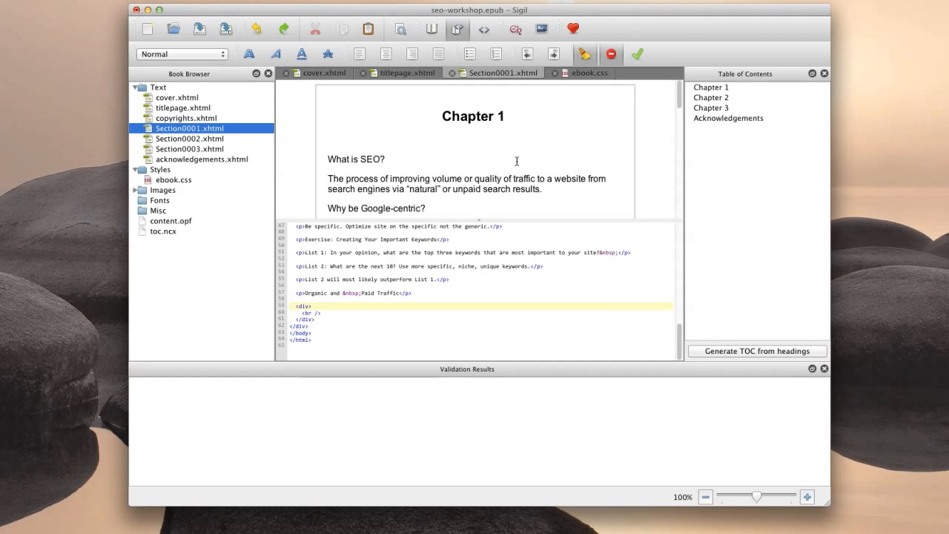
Enter the subtitle "The Beginning" under the Chapter 1 heading in the preview and center it.
{"action": "type", "text": "he Beginning"}
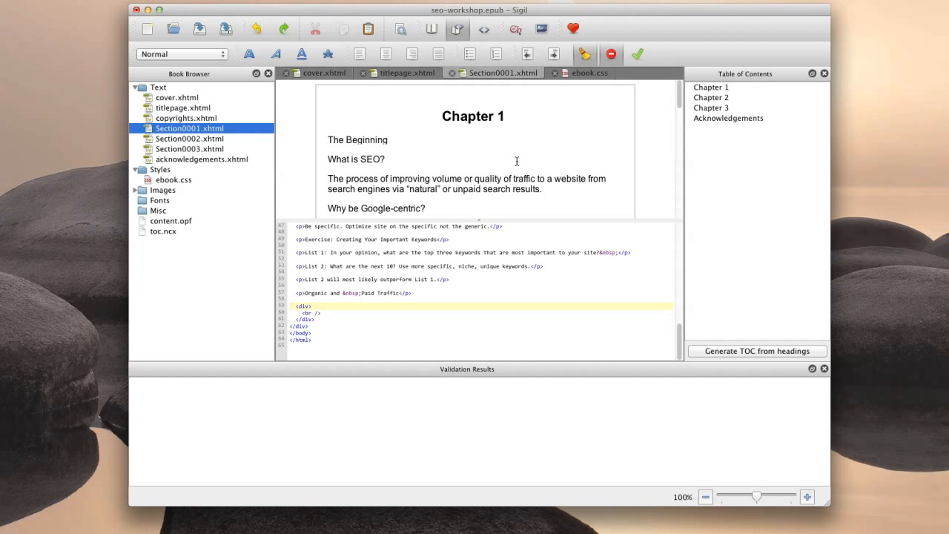
{"action": "mouse_move", "coordinate": [320, 141]}
{"action": "left_mouse_down"}
{"action": "mouse_move", "coordinate": [388, 140]}
{"action": "mouse_move", "coordinate": [324, 141]}
{"action": "left_mouse_up"}
{"action": "left_click", "coordinate": [390, 140]}
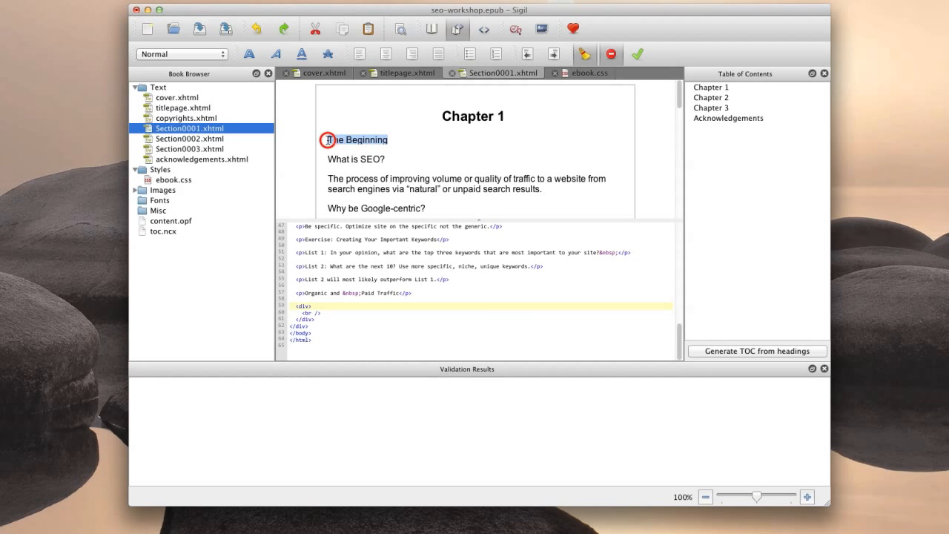
{"action": "left_click", "coordinate": [386, 54]}
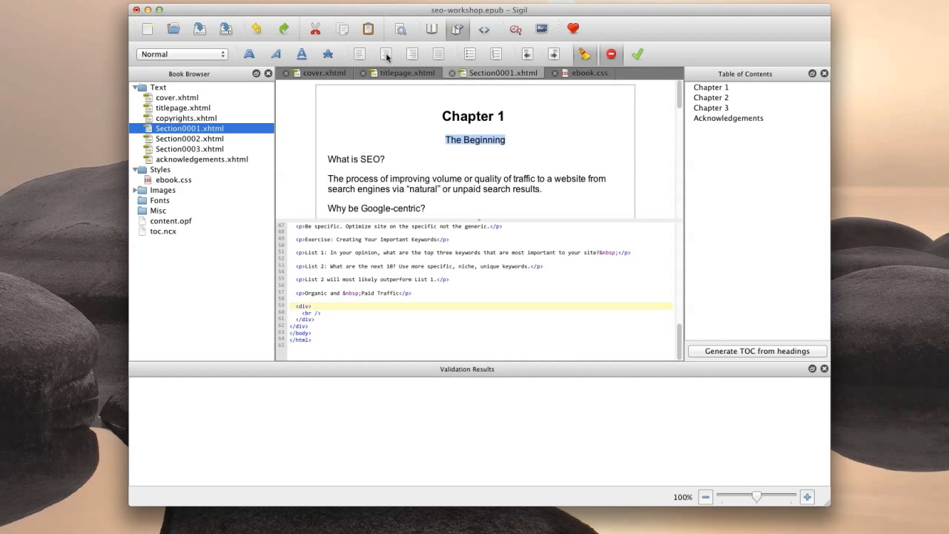
{"action": "left_click", "coordinate": [510, 141]}
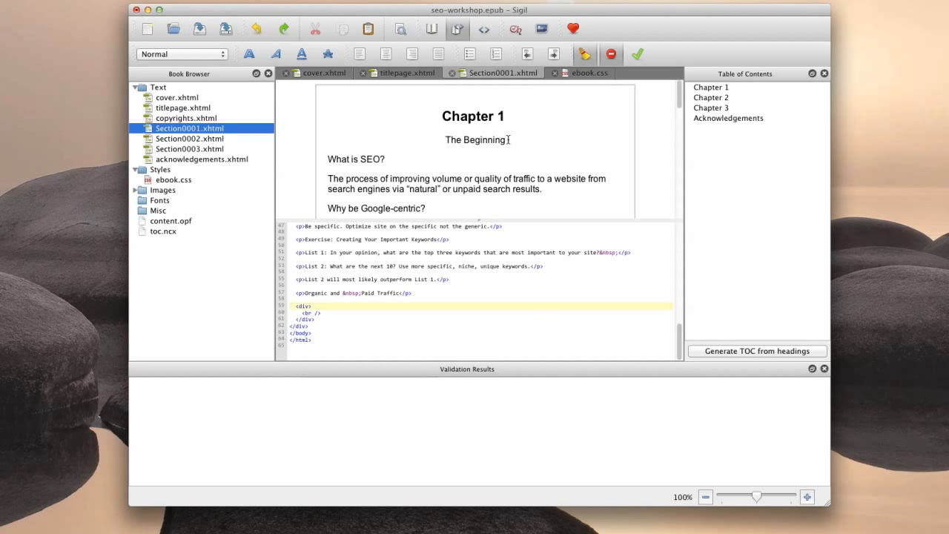
Change the class of the "The Beginning" paragraph to "grey" in the Section0001.xhtml code.
{"action": "left_click", "coordinate": [476, 260]}
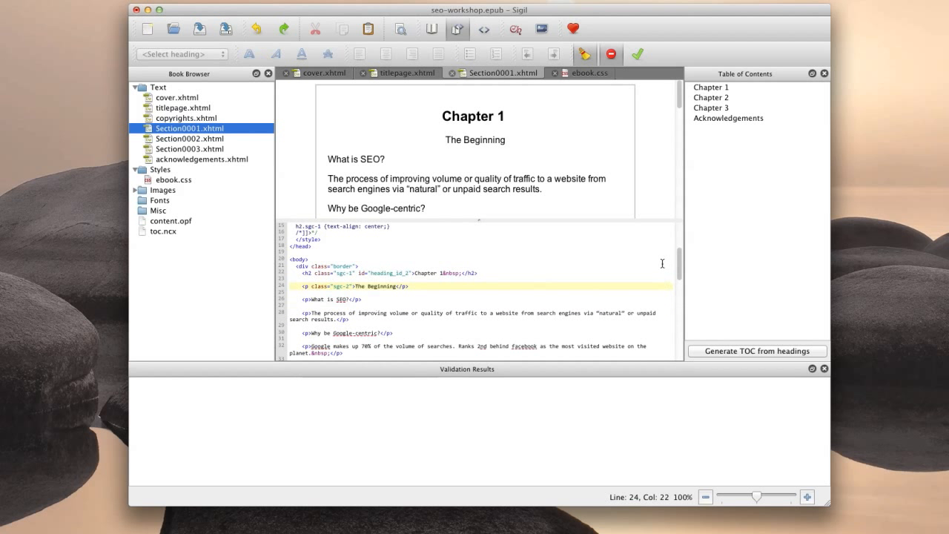
{"action": "left_click_drag", "start_coordinate": [681, 268], "coordinate": [678, 260]}
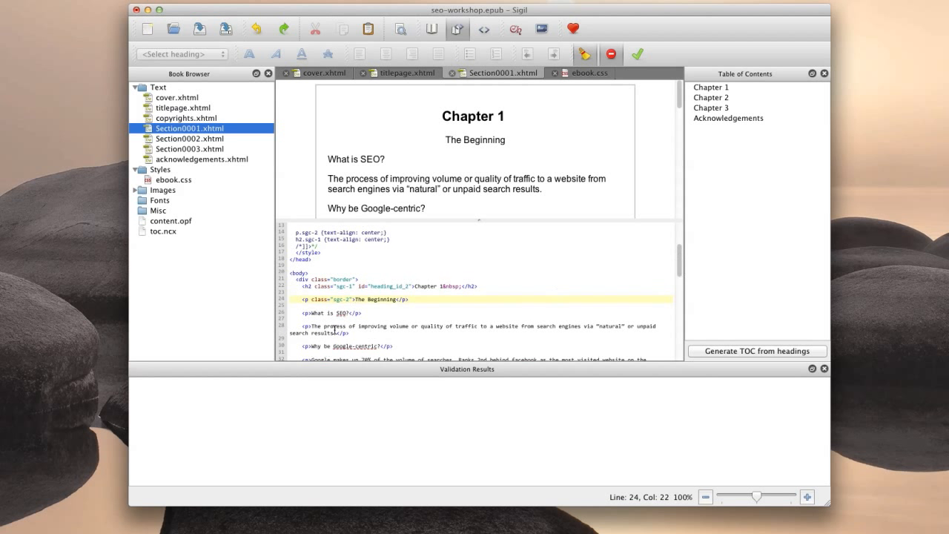
{"action": "left_click", "coordinate": [335, 299]}
{"action": "left_click", "coordinate": [353, 300], "text": "shift"}
{"action": "key", "text": "BackSpace"}
{"action": "type", "text": "grey"}
Remove the &nbsp; after "Chapter 1" in the h2 line and refresh the preview.
{"action": "left_click_drag", "start_coordinate": [462, 287], "coordinate": [442, 286]}
{"action": "type", "text": "1"}
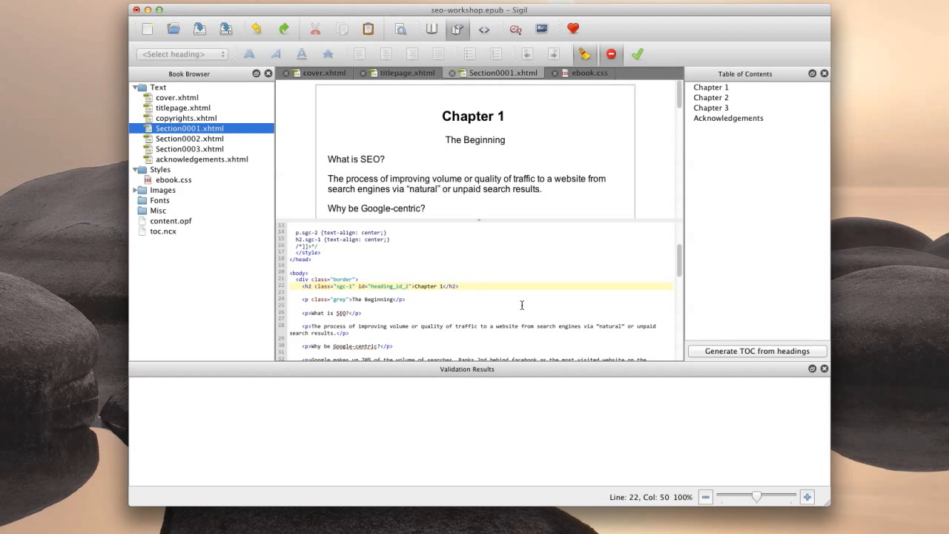
{"action": "left_click", "coordinate": [524, 172]}
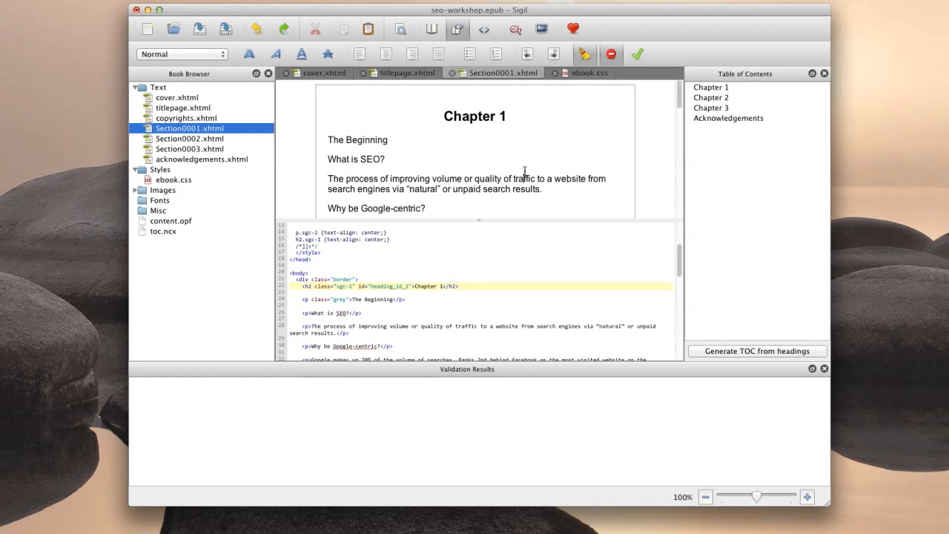
{"action": "left_click", "coordinate": [362, 140]}
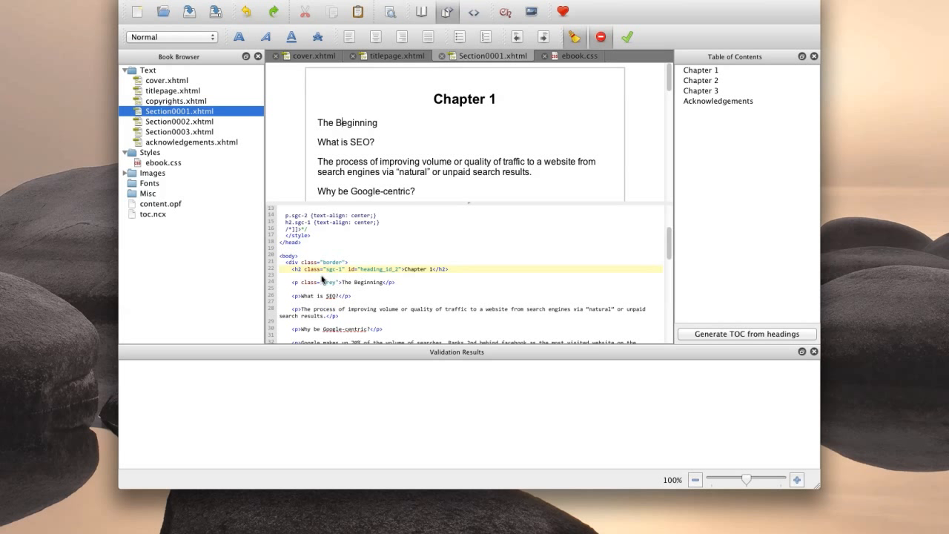
Add a .grey rule with color:#999; below div.border in ebook.css and check the subtitle in the Section0001.xhtml preview.
{"action": "left_click", "coordinate": [581, 58]}
{"action": "key", "text": "Return"}
{"action": "key", "text": "Return"}
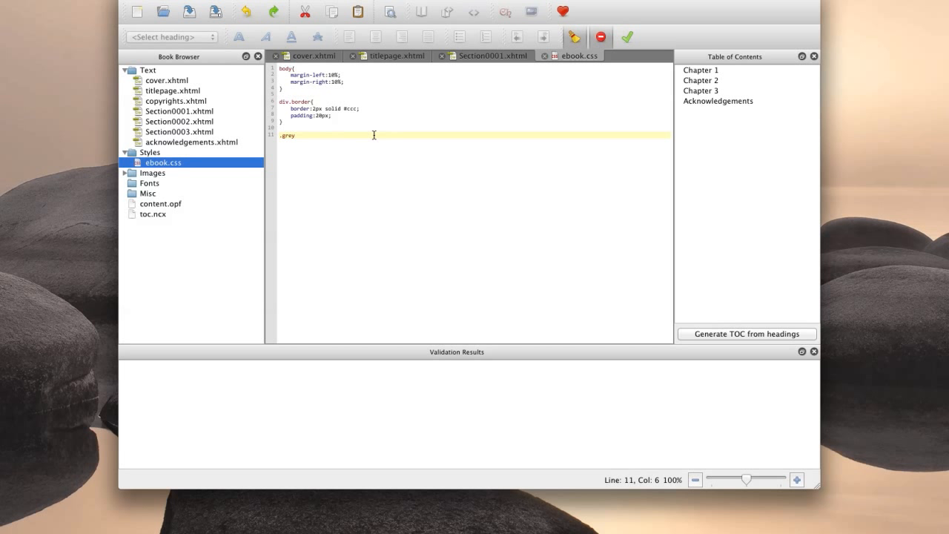
{"action": "type", "text": ".grey{"}
{"action": "key", "text": "Return"}
{"action": "key", "text": "Return"}
{"action": "key", "text": "Up"}
{"action": "key", "text": "Tab"}
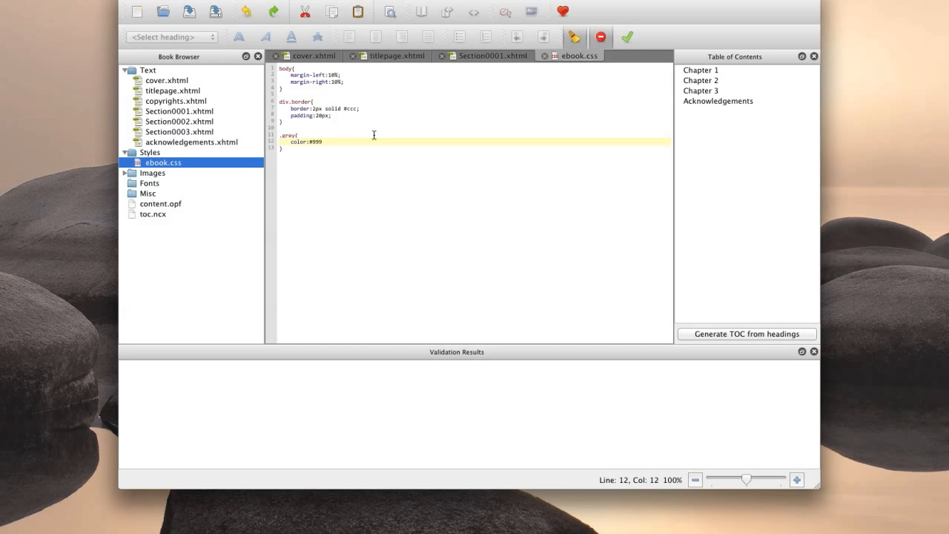
{"action": "left_click", "coordinate": [492, 55]}
{"action": "left_click_drag", "start_coordinate": [368, 123], "coordinate": [320, 121]}
{"action": "left_click", "coordinate": [377, 123]}
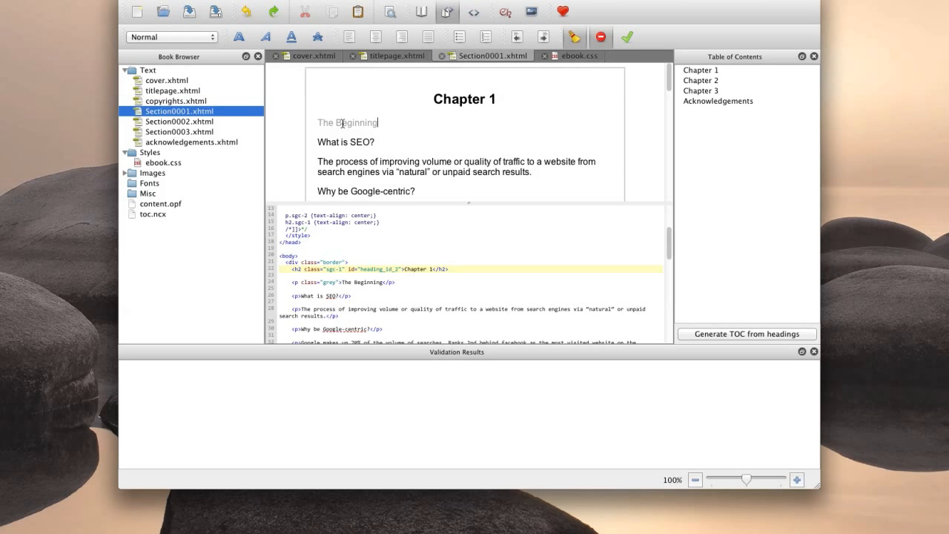
Add text-align:center; to the .grey rule in ebook.css and check the subtitle's alignment in the Section0001.xhtml preview.
{"action": "left_click", "coordinate": [587, 57]}
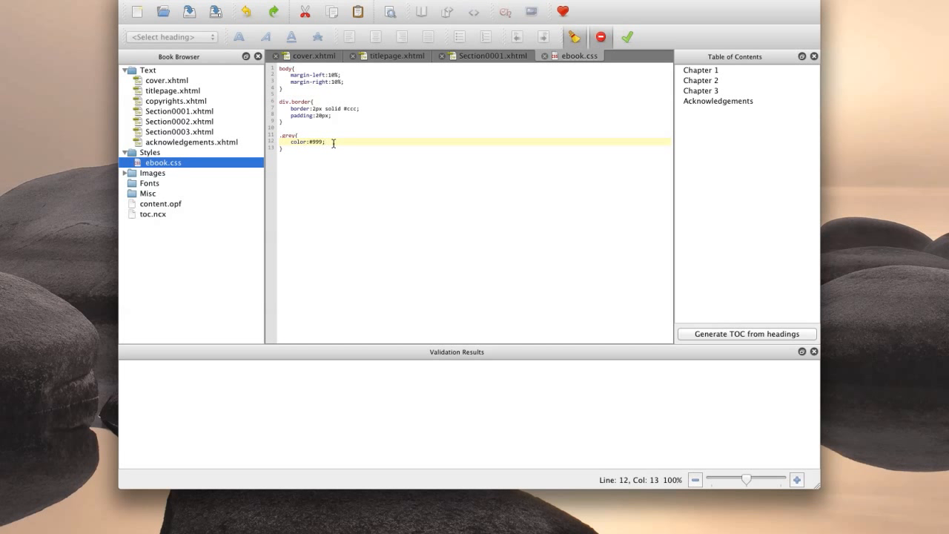
{"action": "key", "text": "Return"}
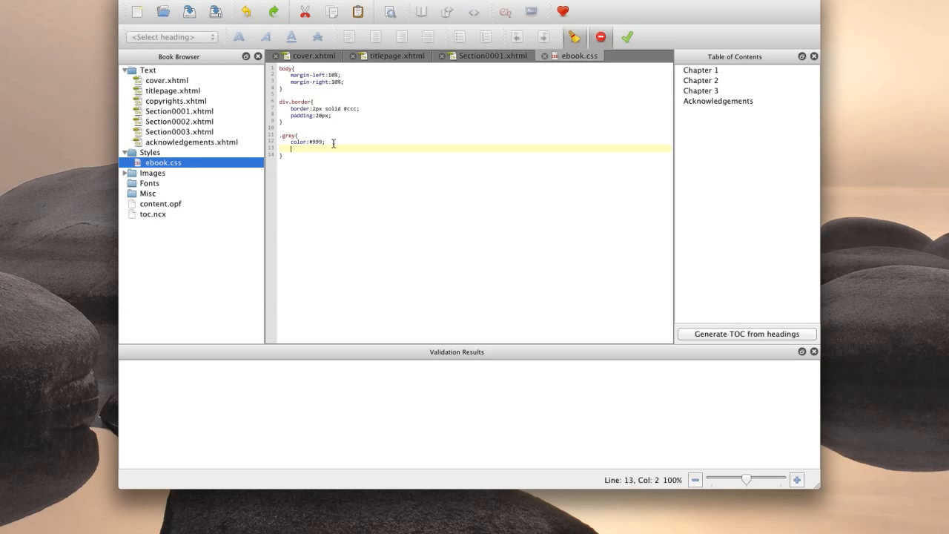
{"action": "type", "text": "text-align:center;"}
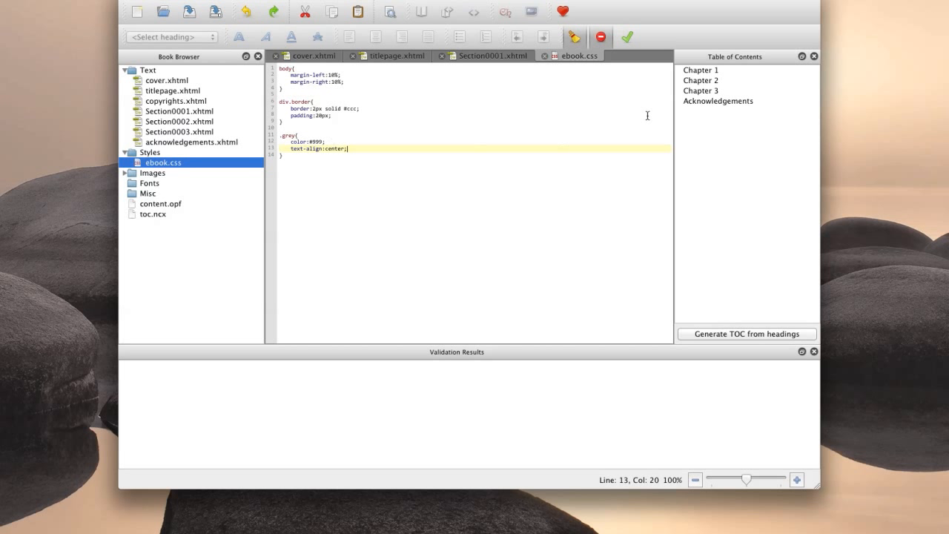
{"action": "left_click", "coordinate": [479, 58]}
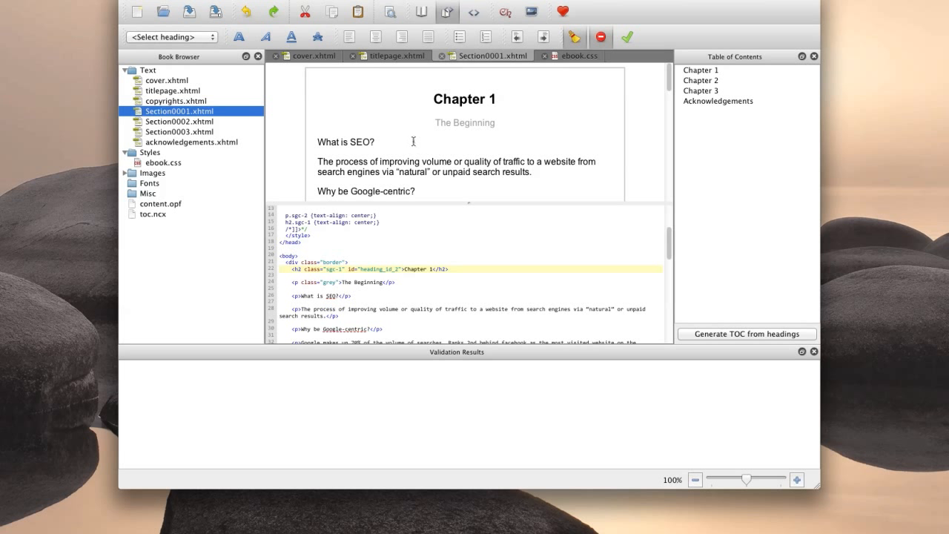
Add an empty line below "The Beginning" and import swirls.jpg from the Desktop into the book's Images folder.
{"action": "left_click", "coordinate": [515, 124]}
{"action": "key", "text": "Return"}
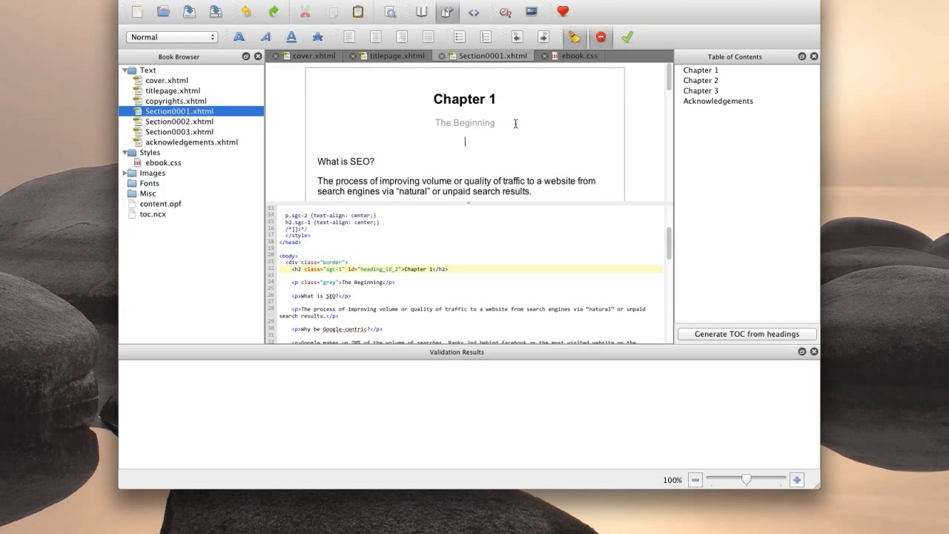
{"action": "left_click", "coordinate": [127, 175]}
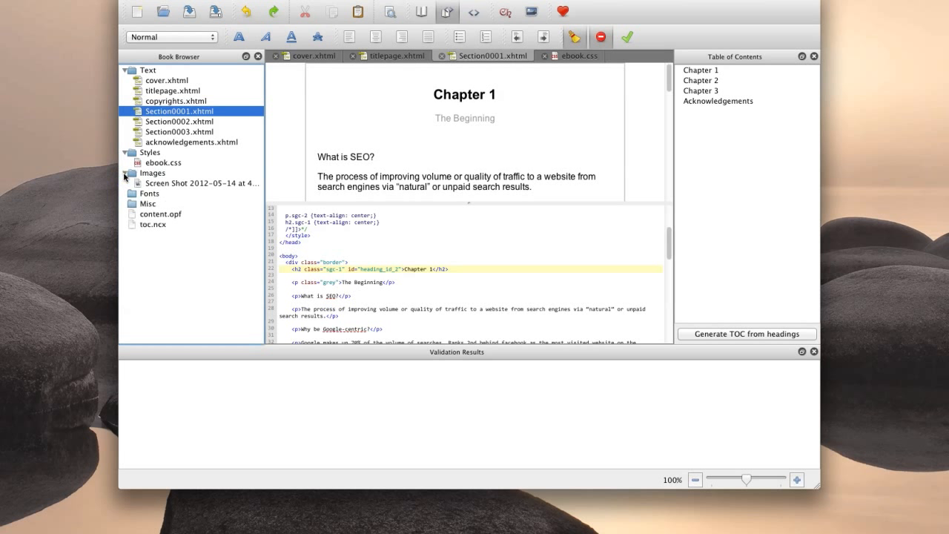
{"action": "right_click", "coordinate": [154, 173]}
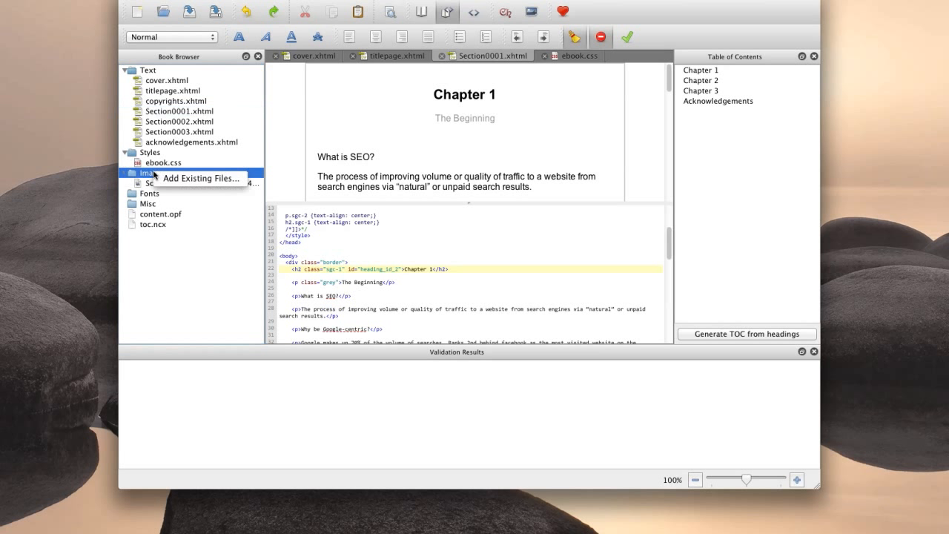
{"action": "left_click", "coordinate": [182, 180]}
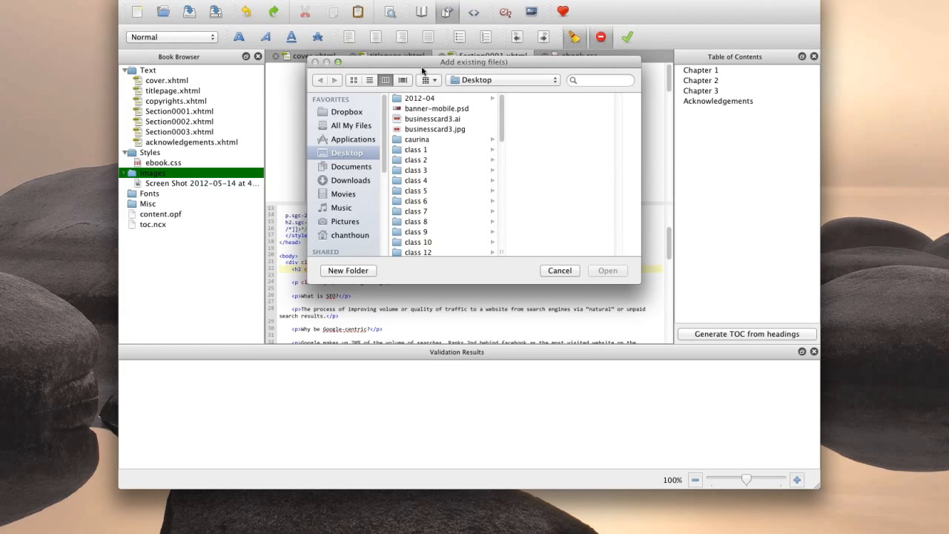
{"action": "left_click_drag", "start_coordinate": [502, 147], "coordinate": [499, 241]}
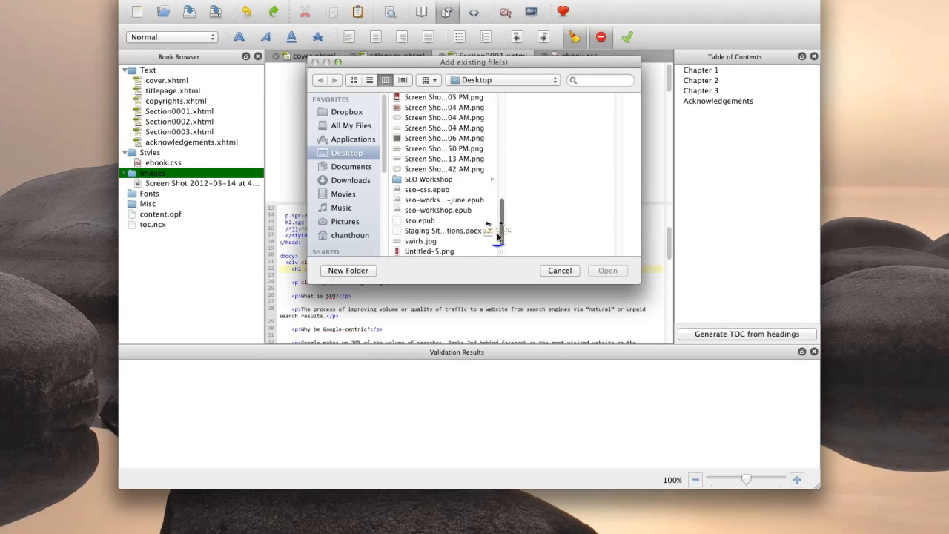
{"action": "left_click", "coordinate": [421, 242]}
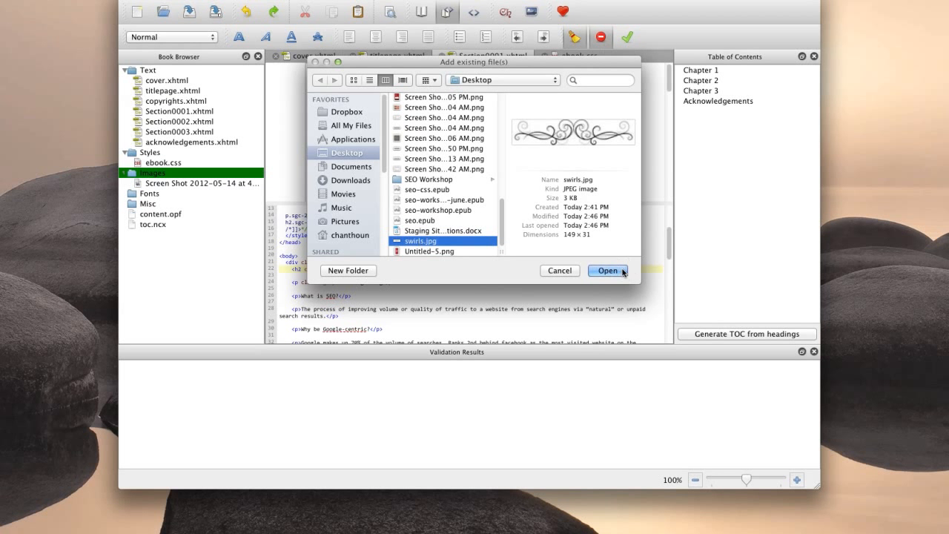
{"action": "left_click", "coordinate": [617, 271]}
{"action": "left_click", "coordinate": [156, 194]}
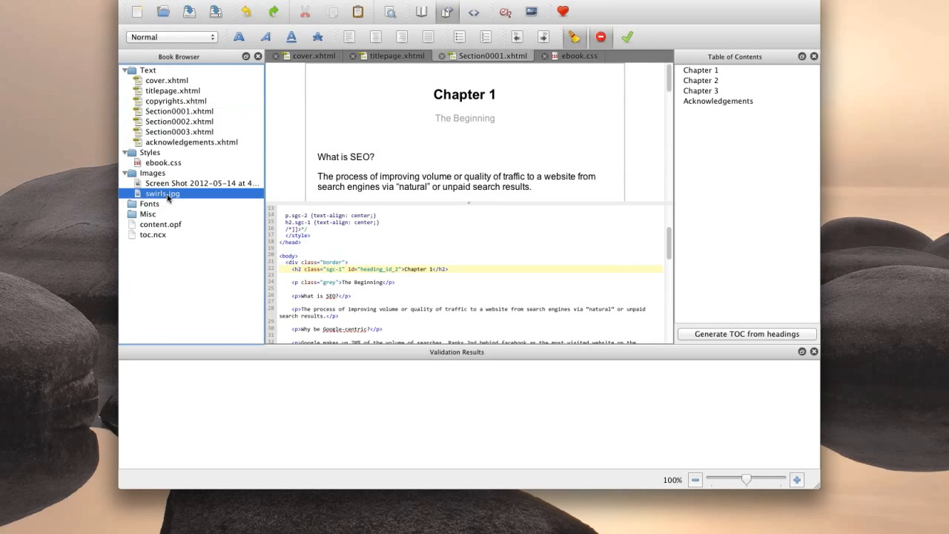
Insert the swirls.jpg image on the empty line below "The Beginning".
{"action": "left_click", "coordinate": [481, 135]}
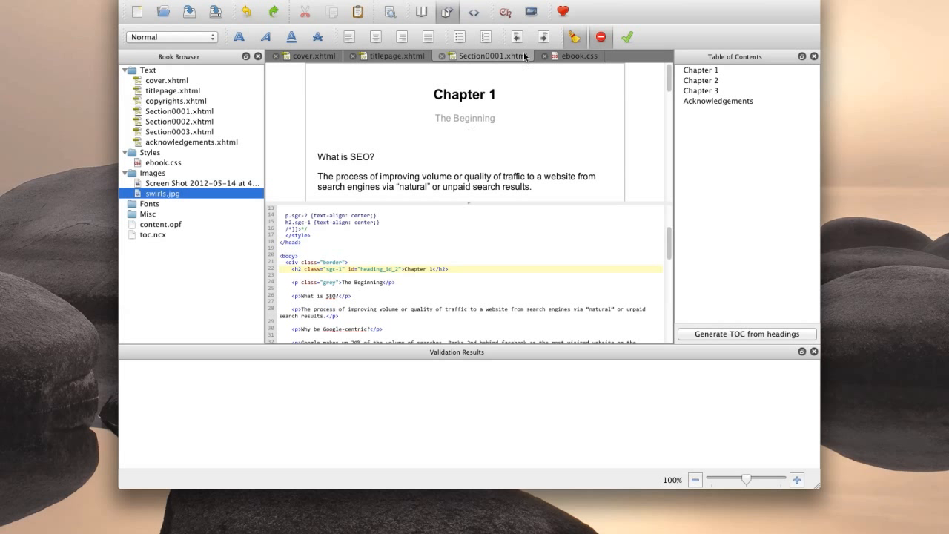
{"action": "left_click", "coordinate": [533, 12]}
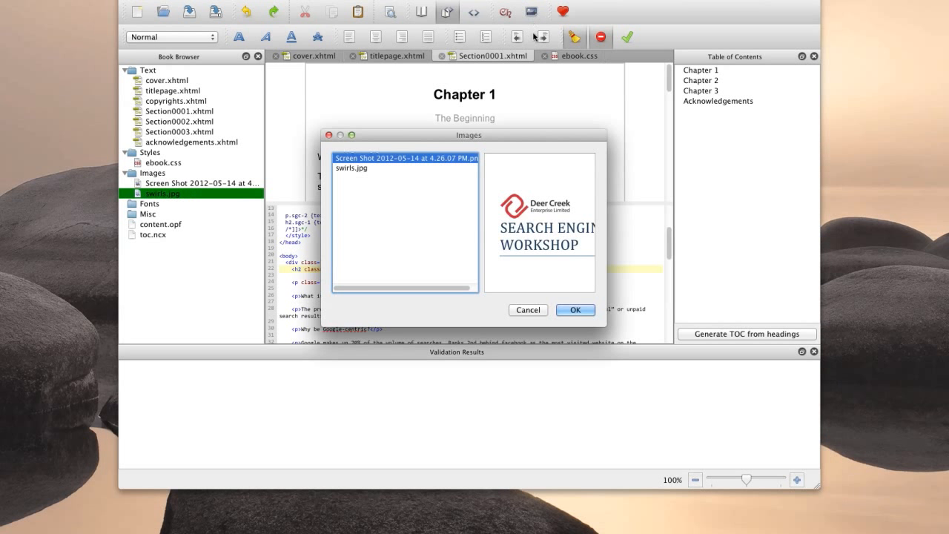
{"action": "left_click", "coordinate": [346, 171]}
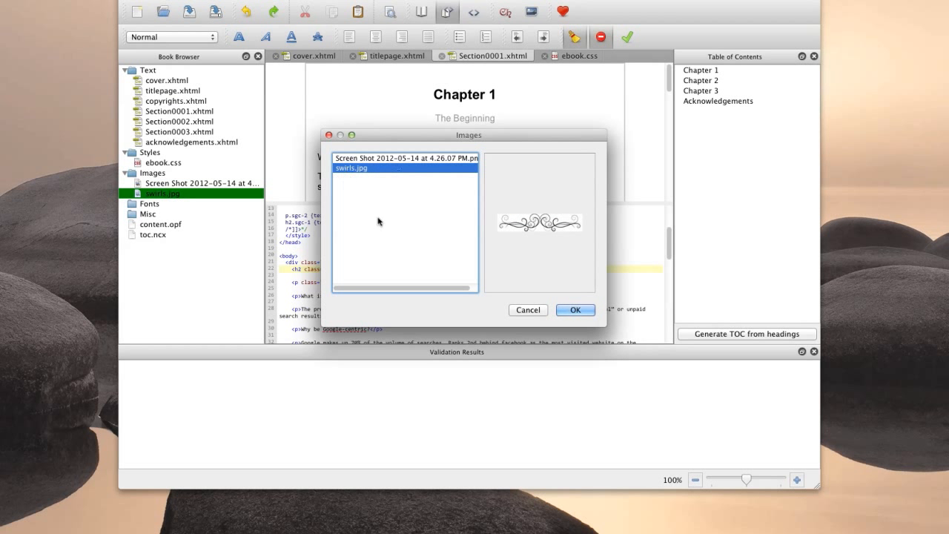
{"action": "left_click", "coordinate": [575, 310]}
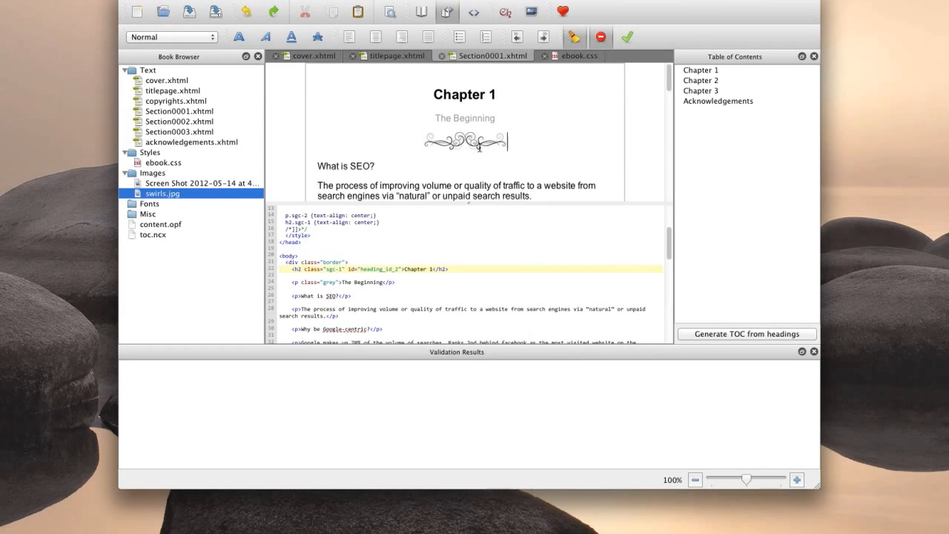